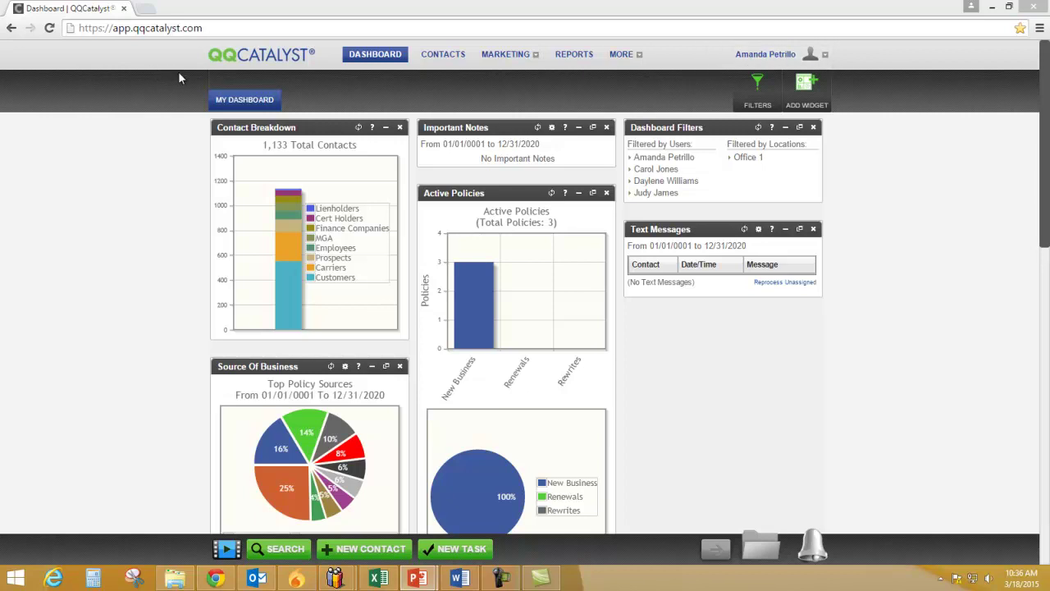
Review the agency's account details, highlighting the QQ ID, Plan and Data Consumption rows
mouse_move(499, 60)
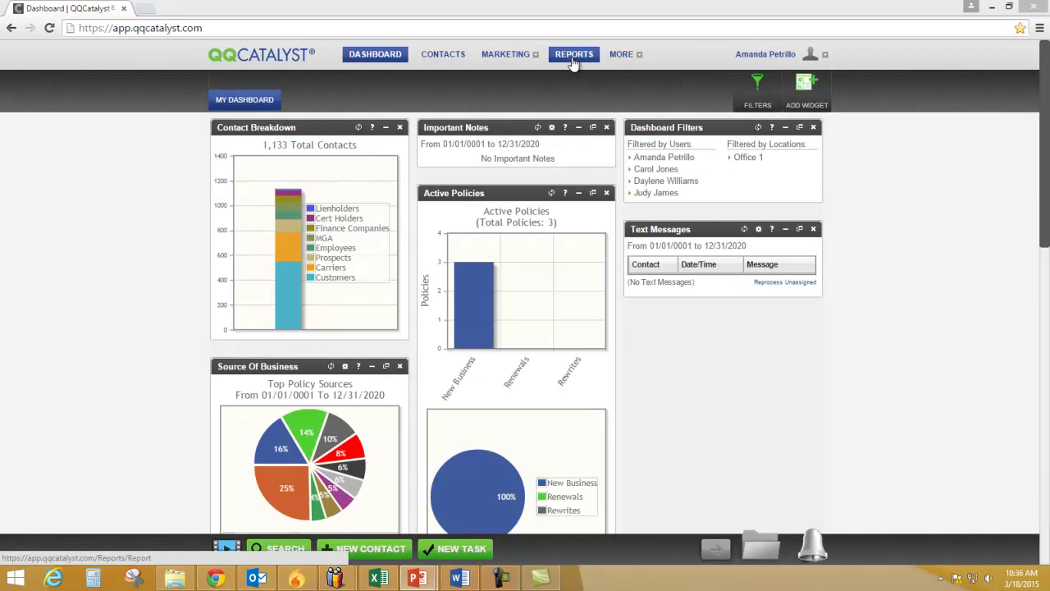
mouse_move(621, 64)
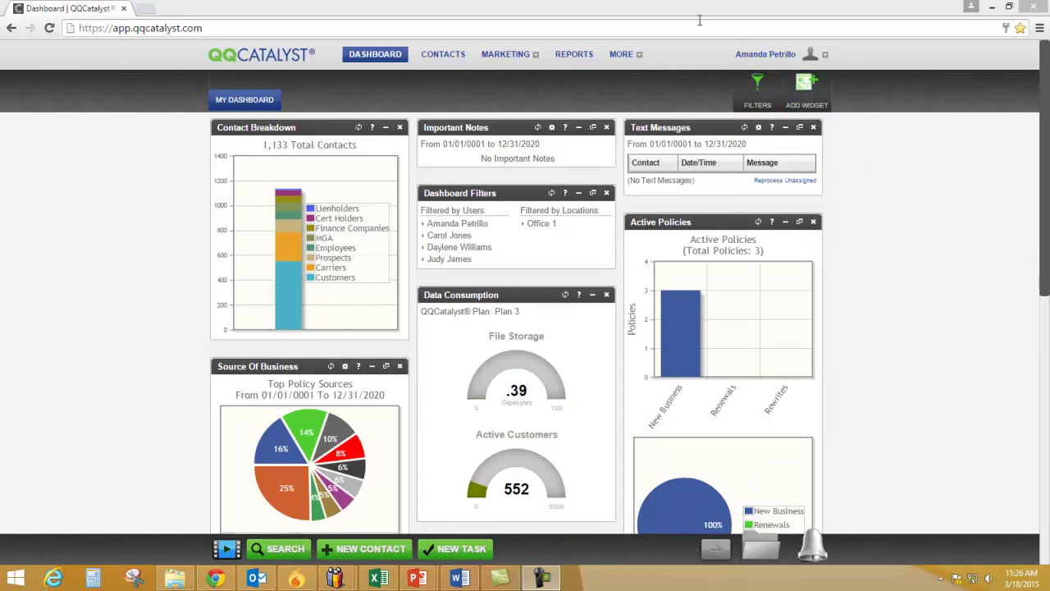
click(767, 55)
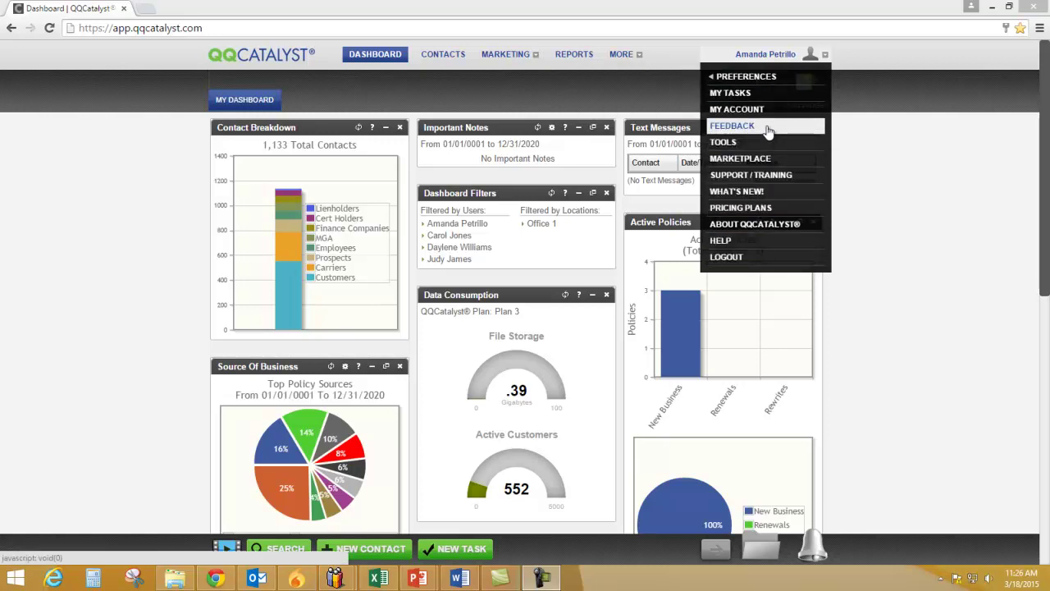
mouse_move(761, 85)
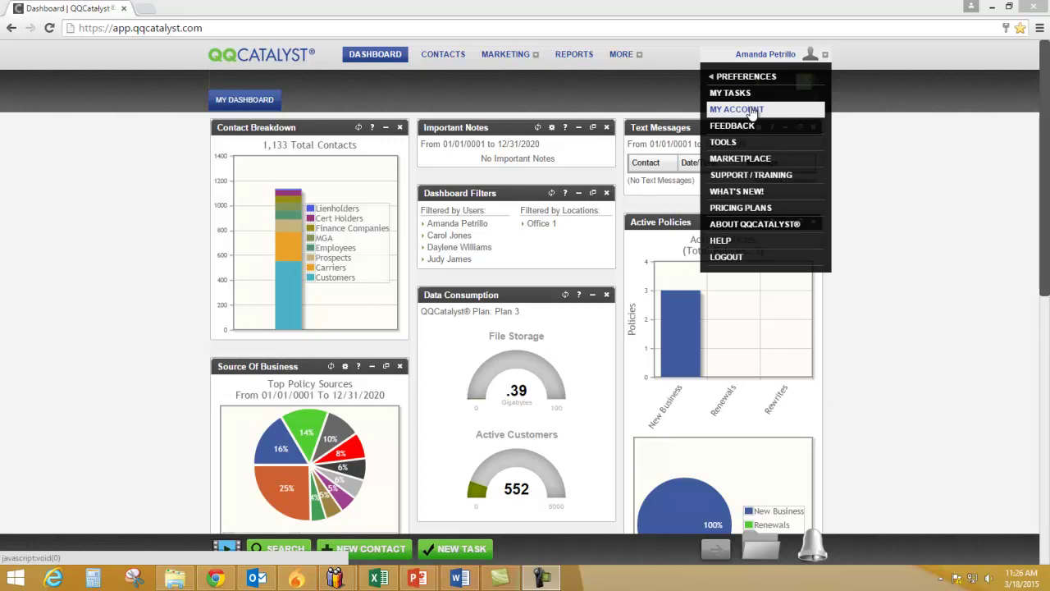
click(751, 110)
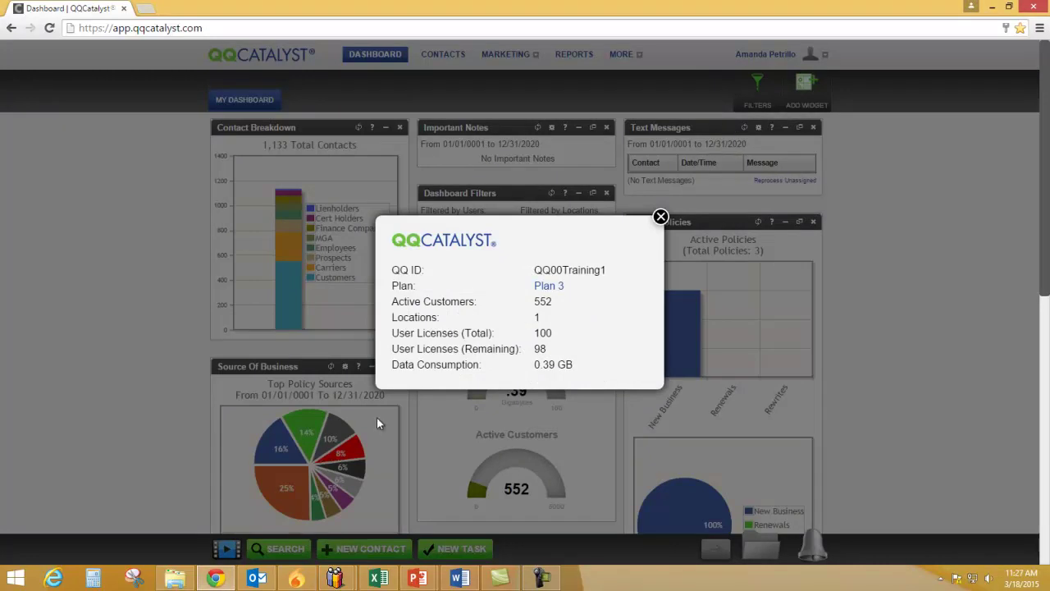
drag(391, 277, 612, 269)
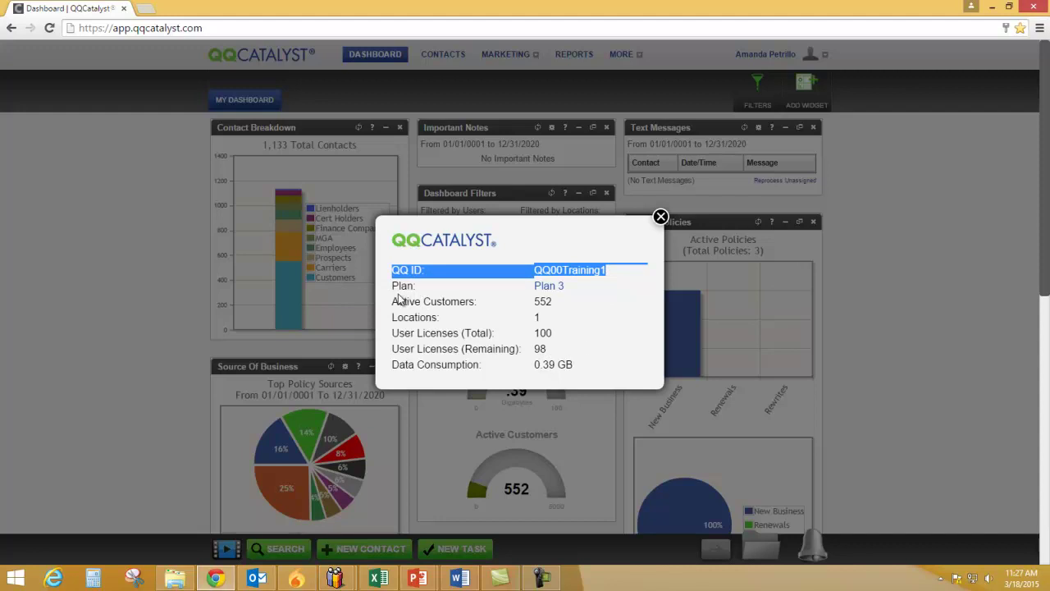
drag(393, 286, 480, 302)
drag(393, 364, 481, 365)
click(660, 218)
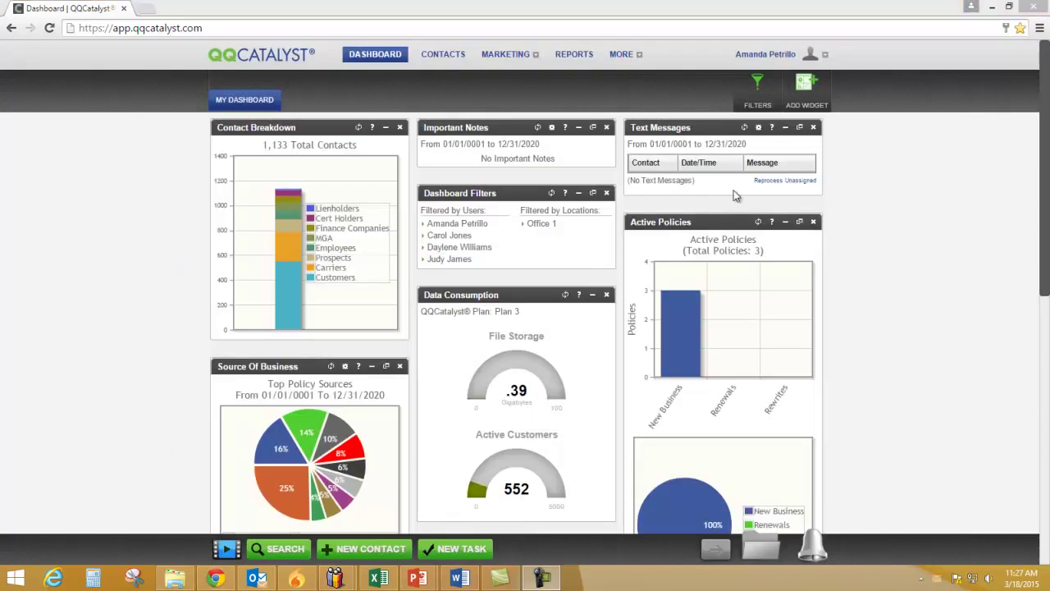
Open the feedback form with Enhancement type, then close it without submitting
click(793, 64)
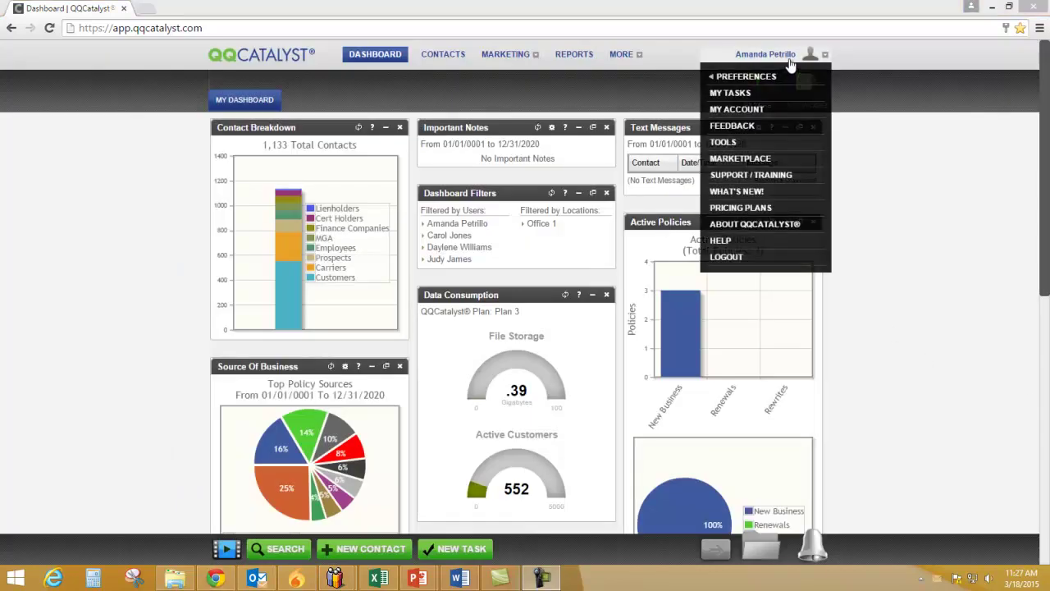
click(759, 126)
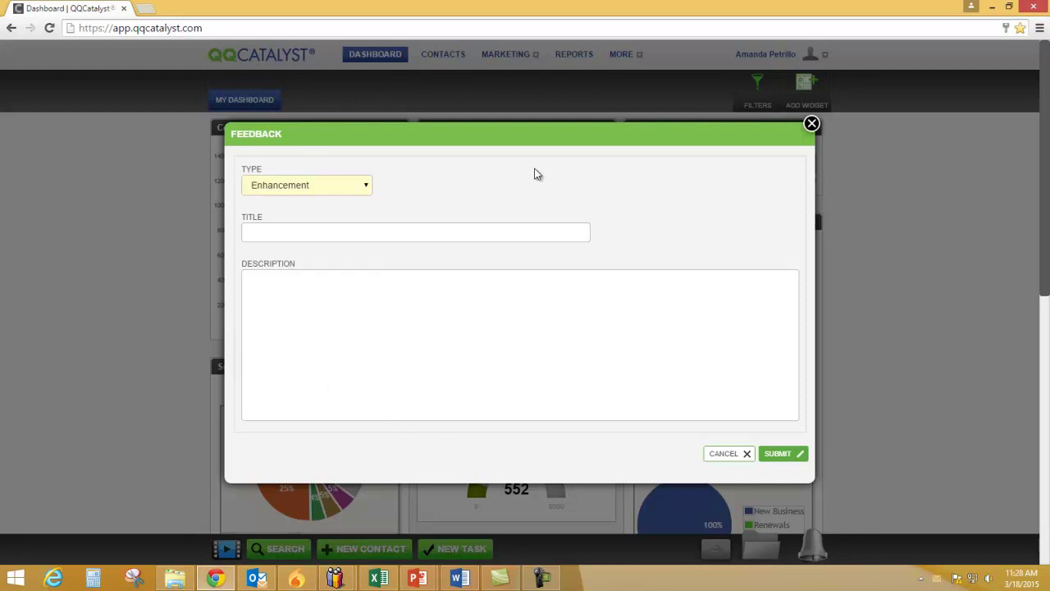
click(367, 186)
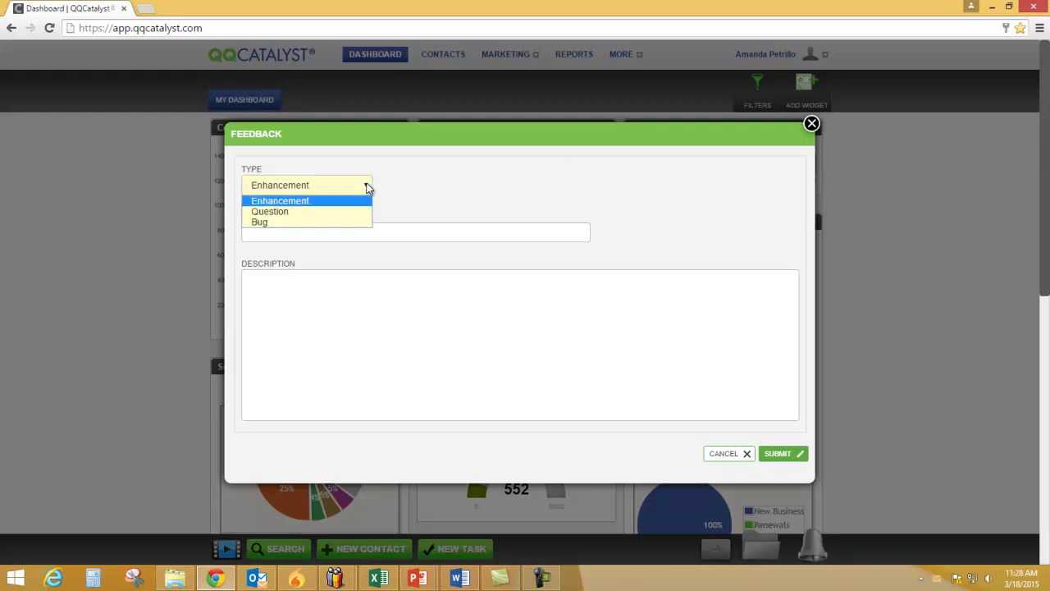
click(367, 187)
click(380, 233)
click(419, 310)
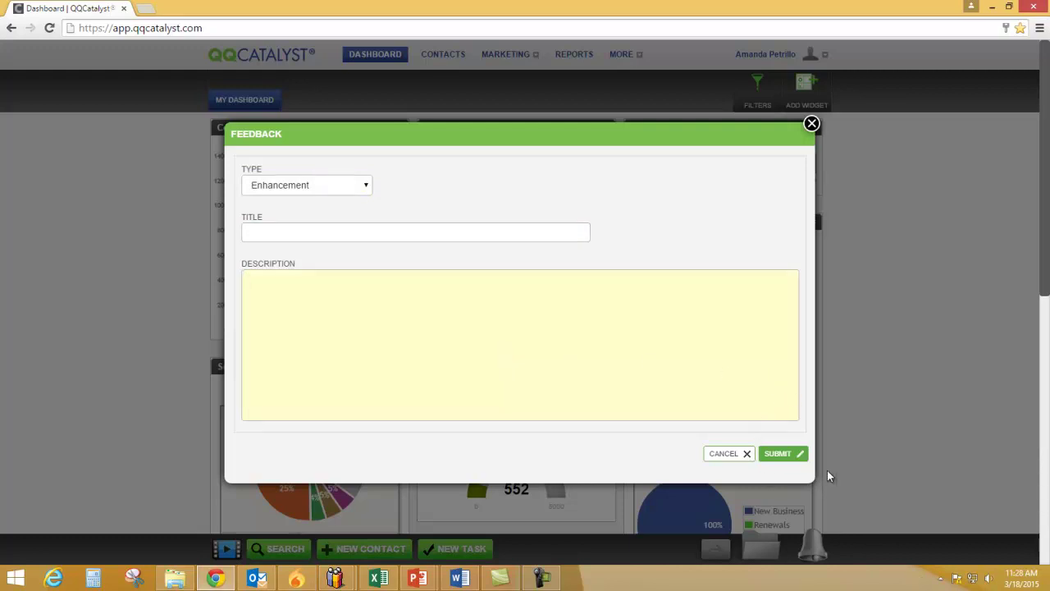
click(812, 124)
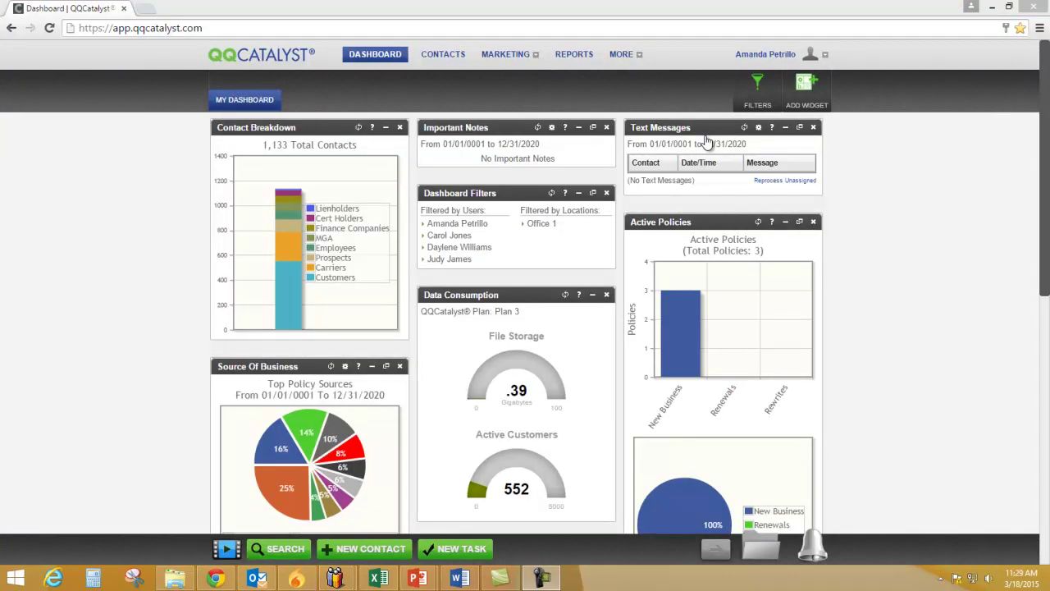
Review the support hours of operation and contact details, then close them
click(765, 54)
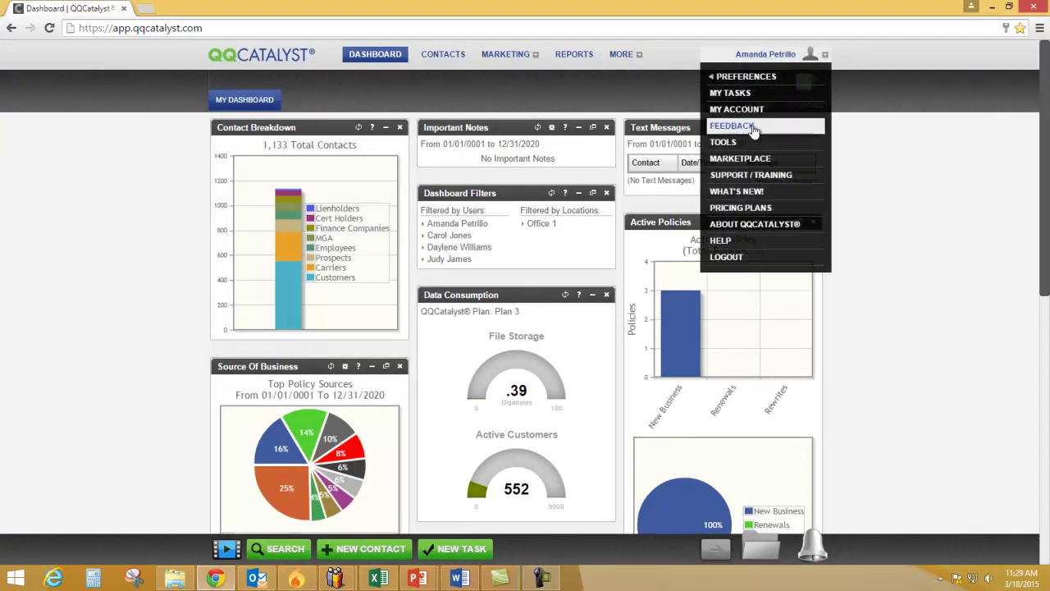
click(756, 175)
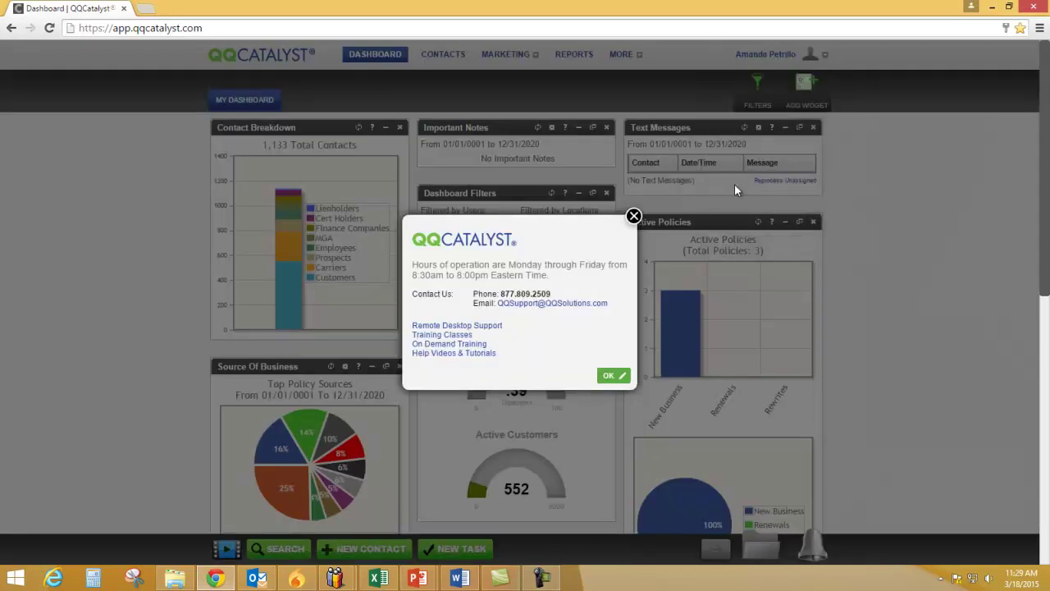
drag(412, 265, 585, 279)
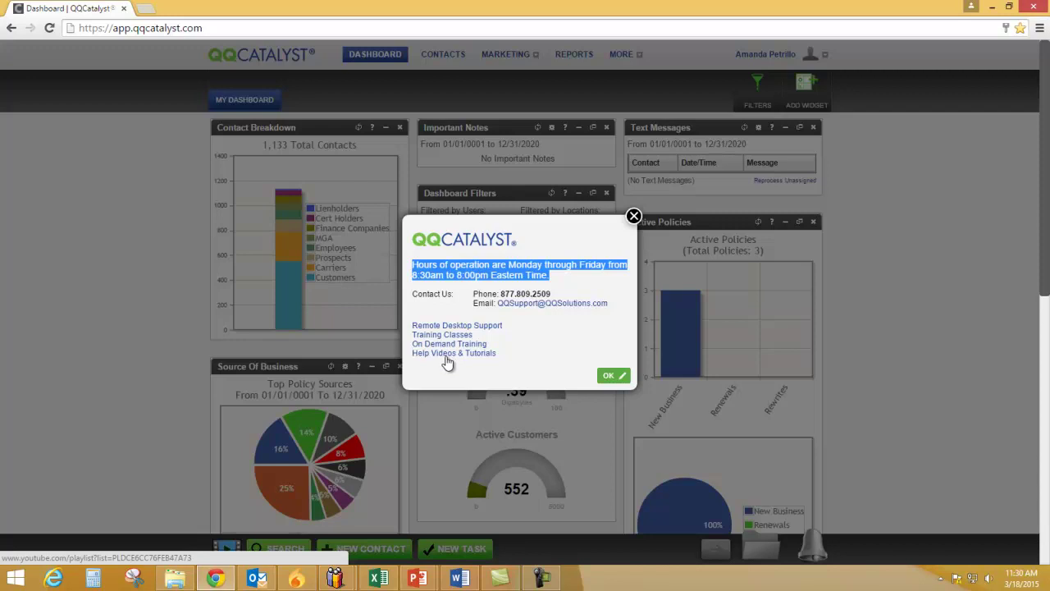
click(632, 218)
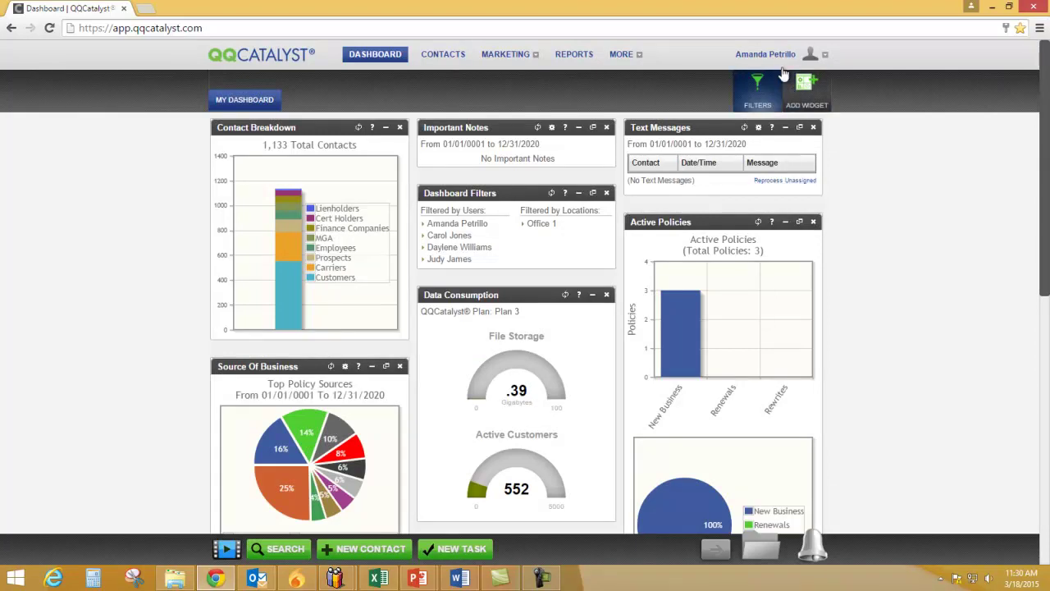
Open the Help Center and search it for 'letter'
mouse_move(784, 70)
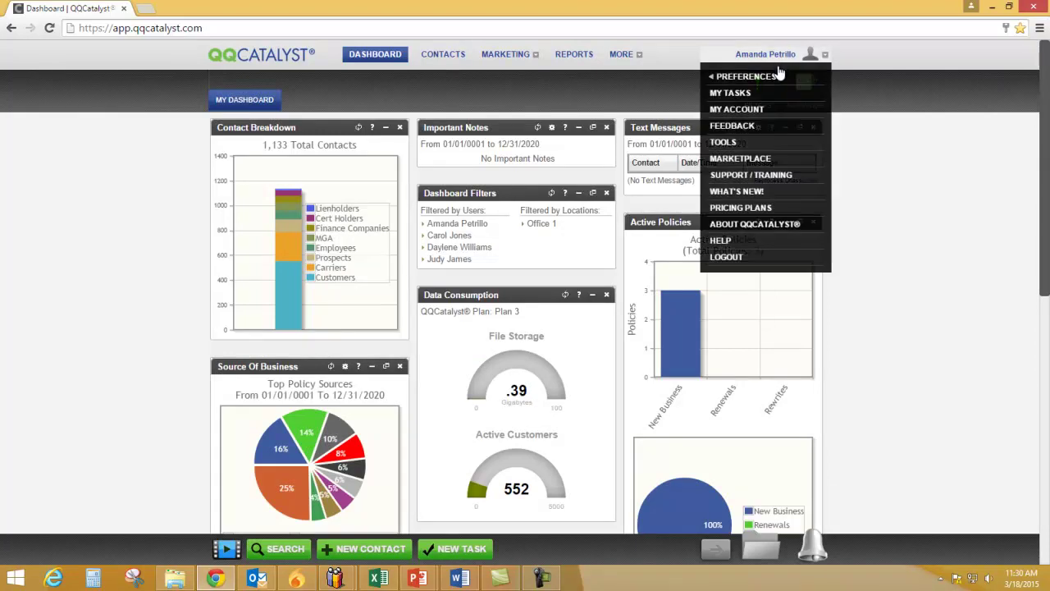
click(757, 240)
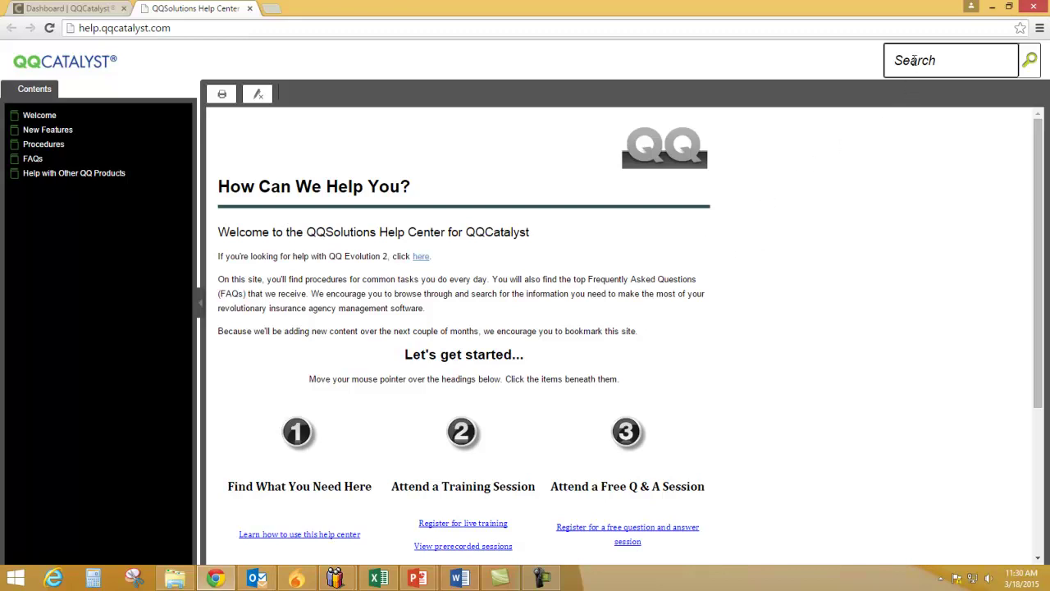
click(915, 60)
text(letter)
key(Return)
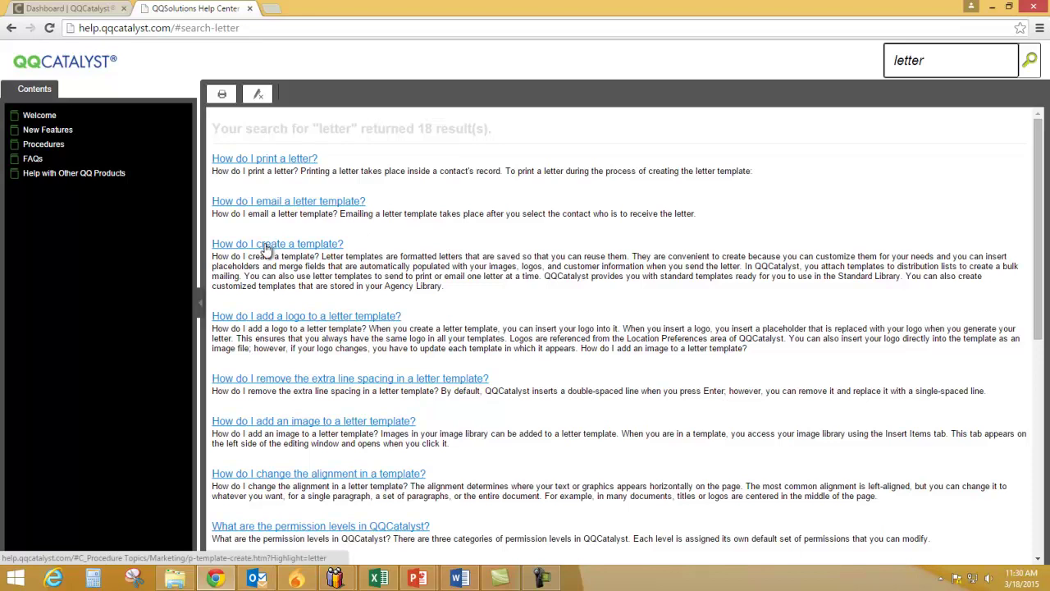
Read the 'How do I create a template?' article, then close the Help Center
click(266, 245)
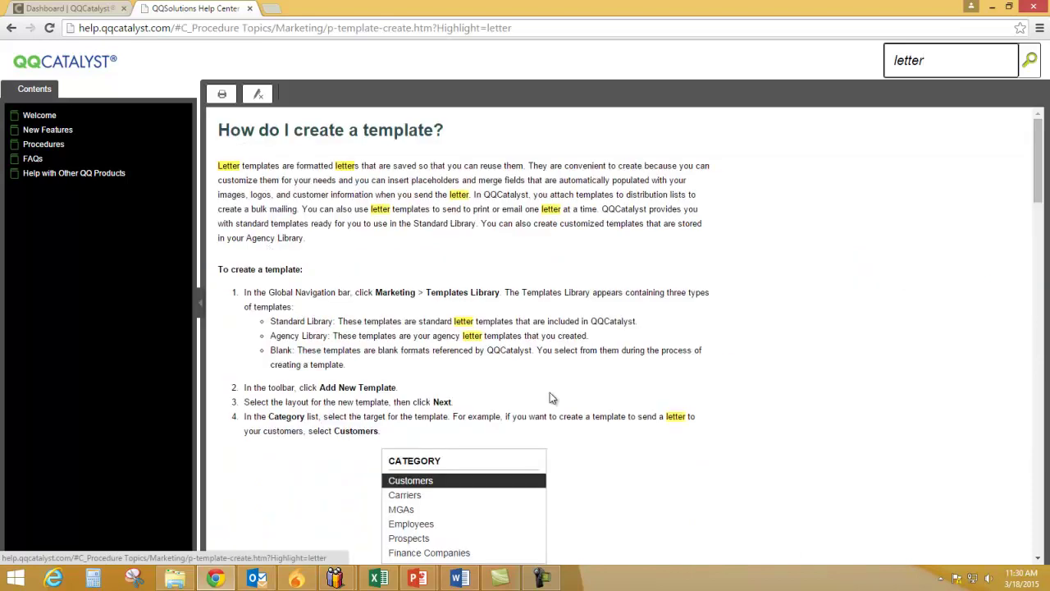
scroll(728, 346, down, 6)
scroll(726, 347, up, 6)
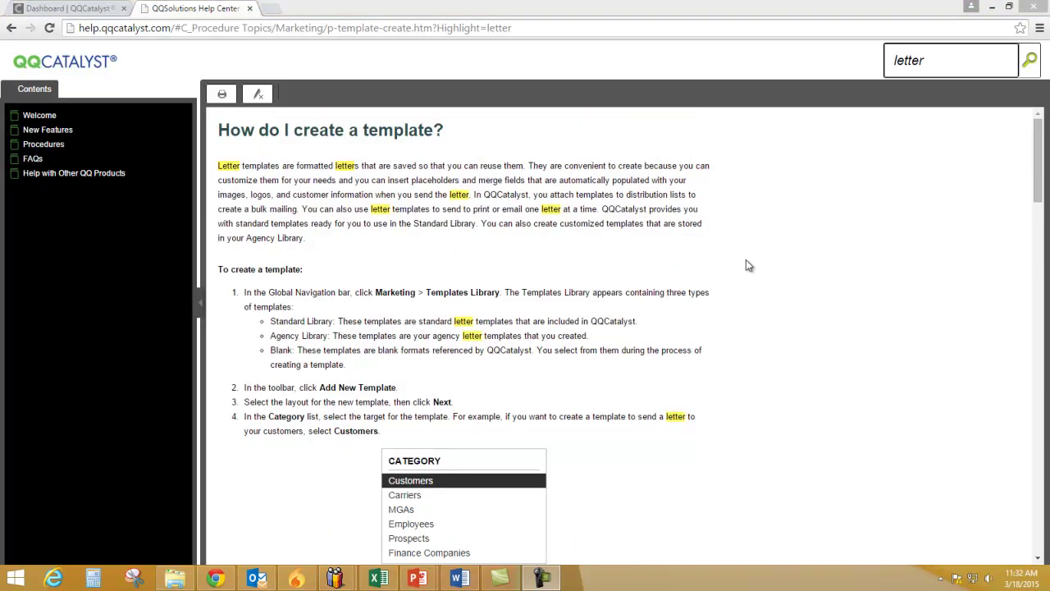
click(249, 8)
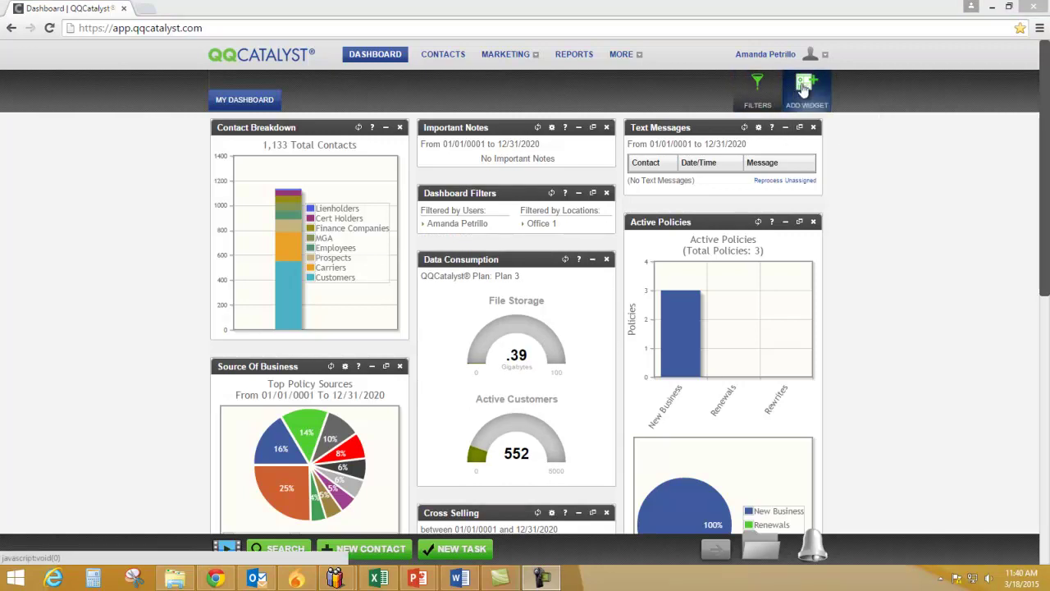
Tick three additional users in Dashboard Filters, keep Office 1 checked, and save
click(756, 100)
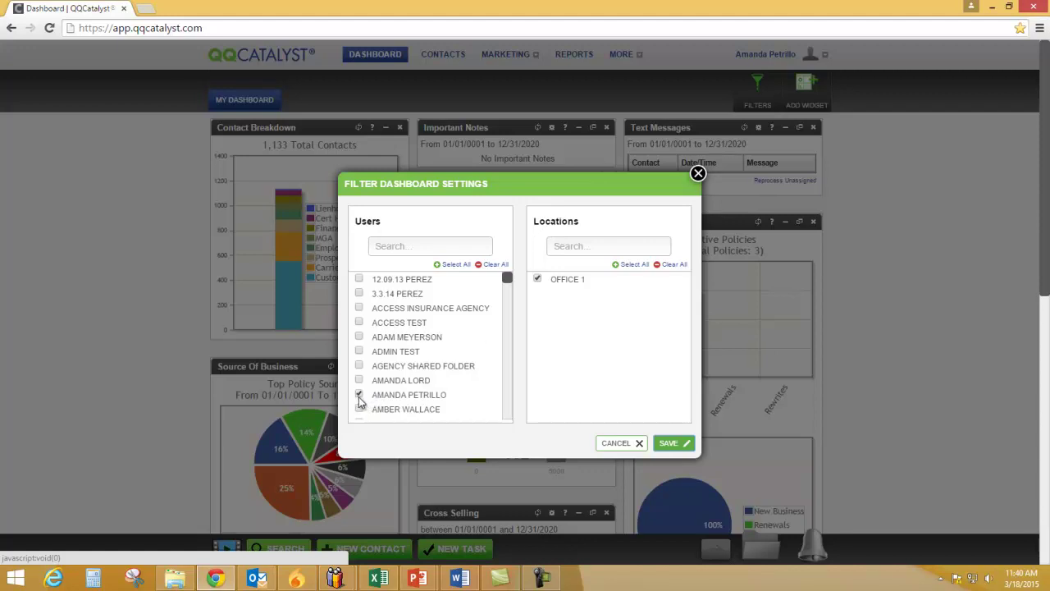
scroll(509, 286, down, 3)
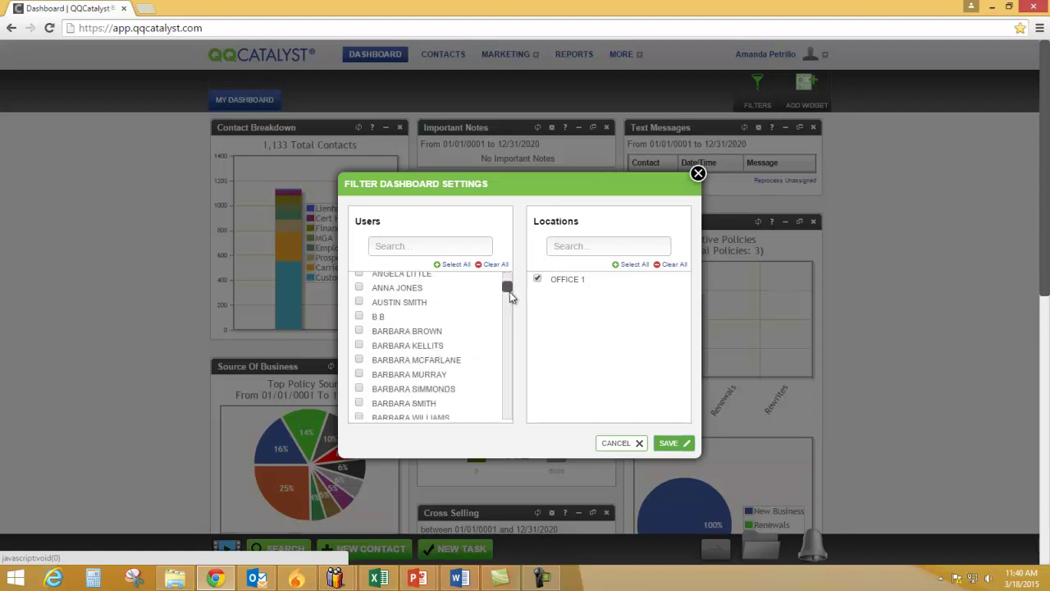
click(360, 309)
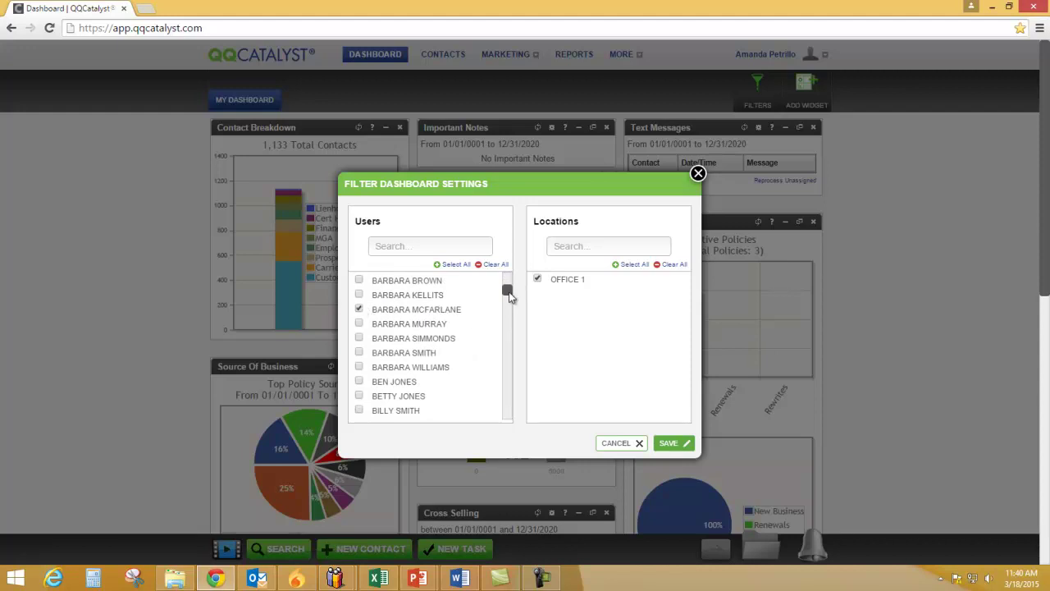
drag(507, 290, 509, 302)
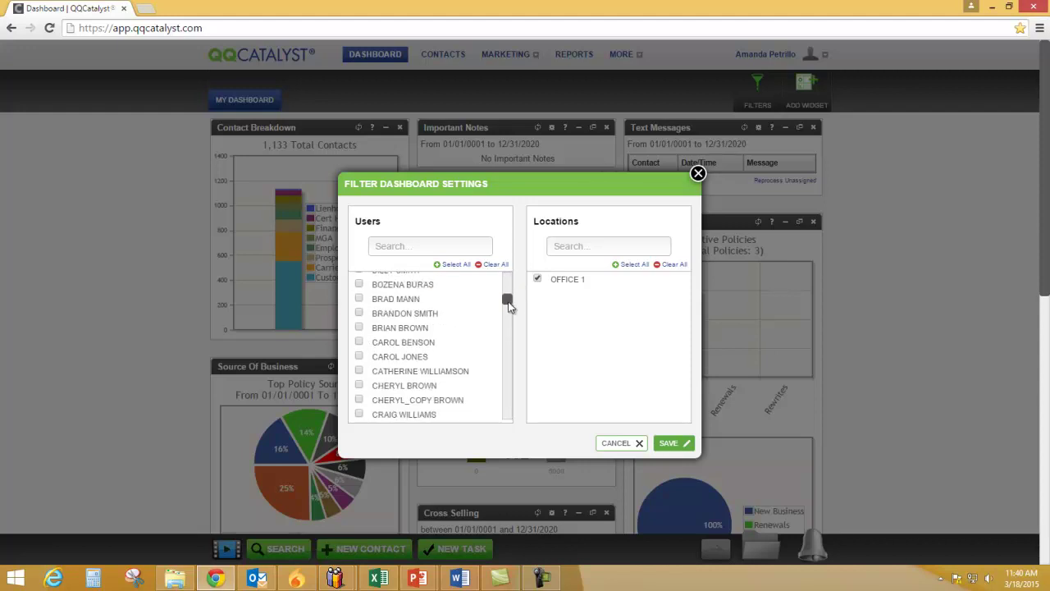
drag(506, 301, 506, 309)
click(358, 346)
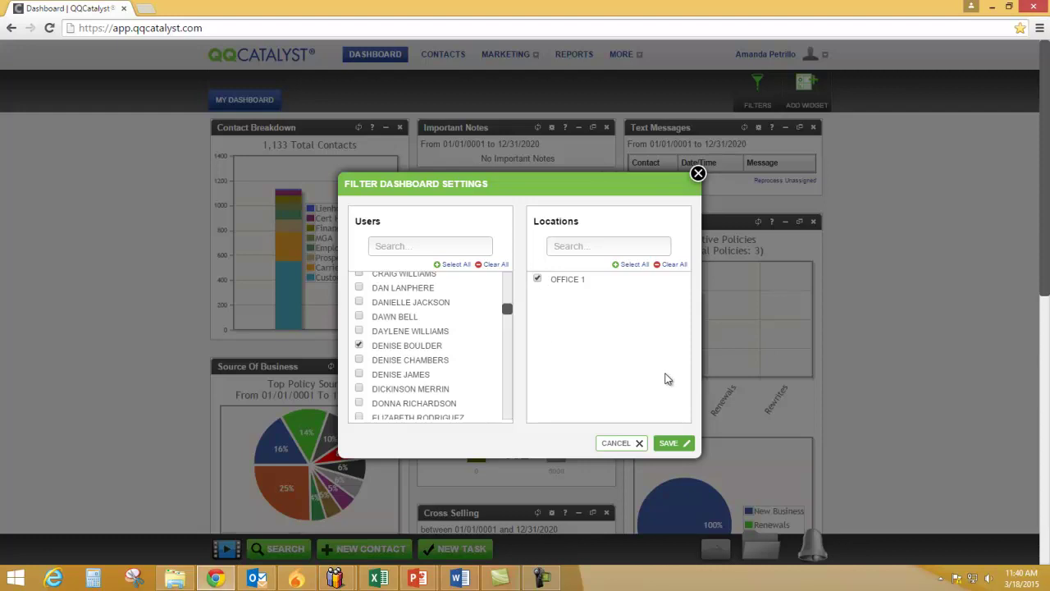
click(669, 443)
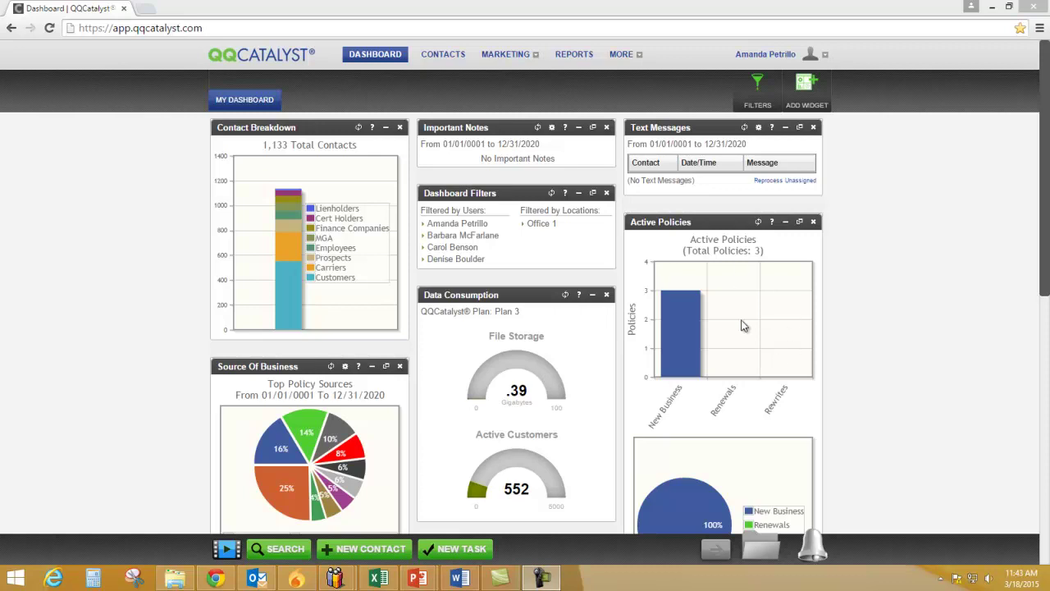
Bring up My Dashboard with the Source Of Business widget leading the layout
mouse_move(668, 300)
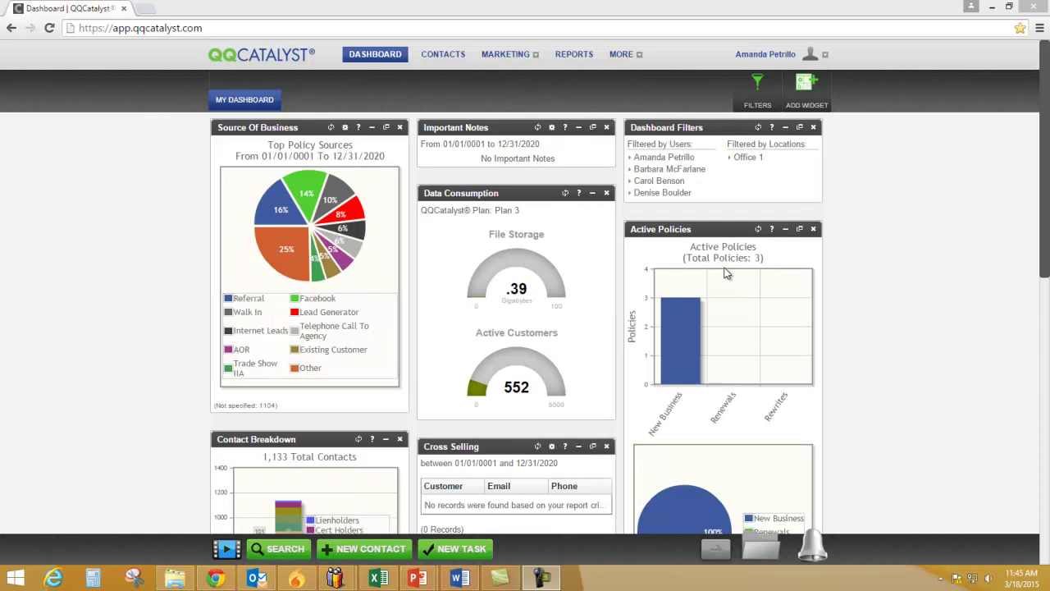
Move Active Policies to the middle, Source Of Business and Contact Breakdown right, and Dashboard Filters, Data Consumption, Text Messages left
drag(722, 232, 513, 294)
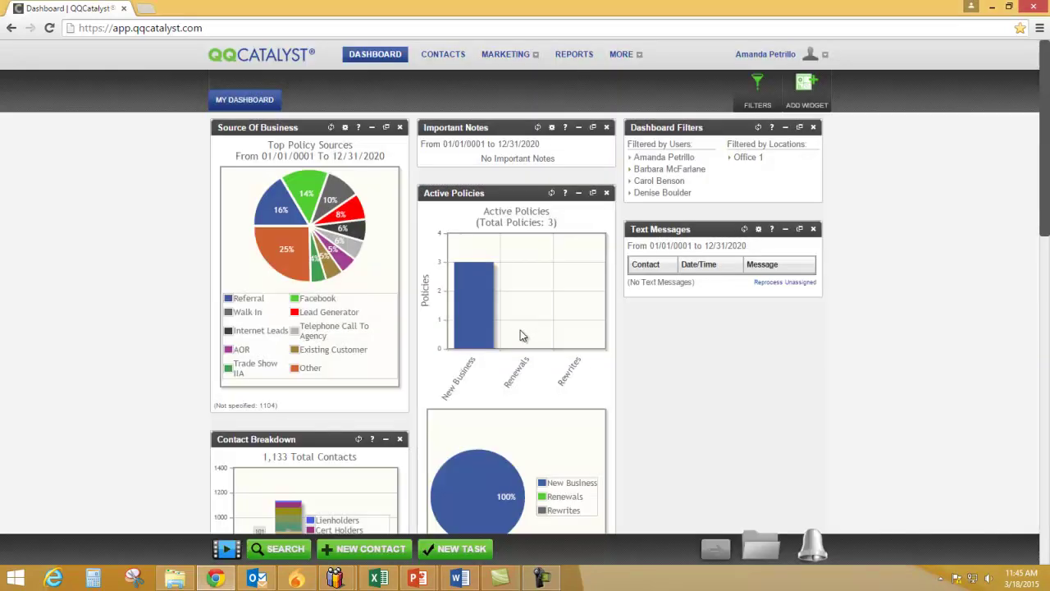
drag(320, 440, 747, 218)
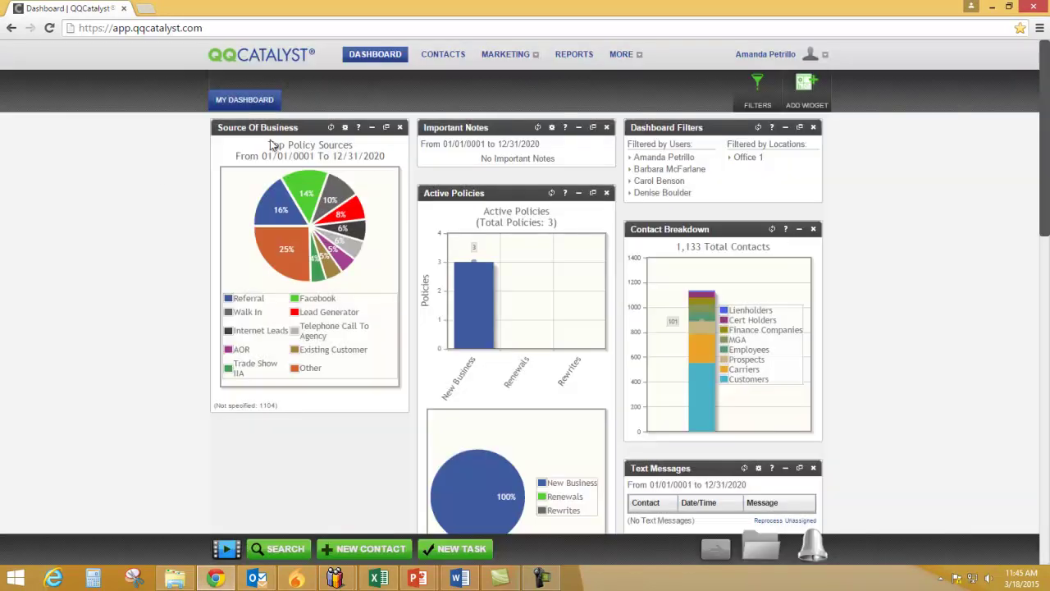
drag(270, 139, 646, 268)
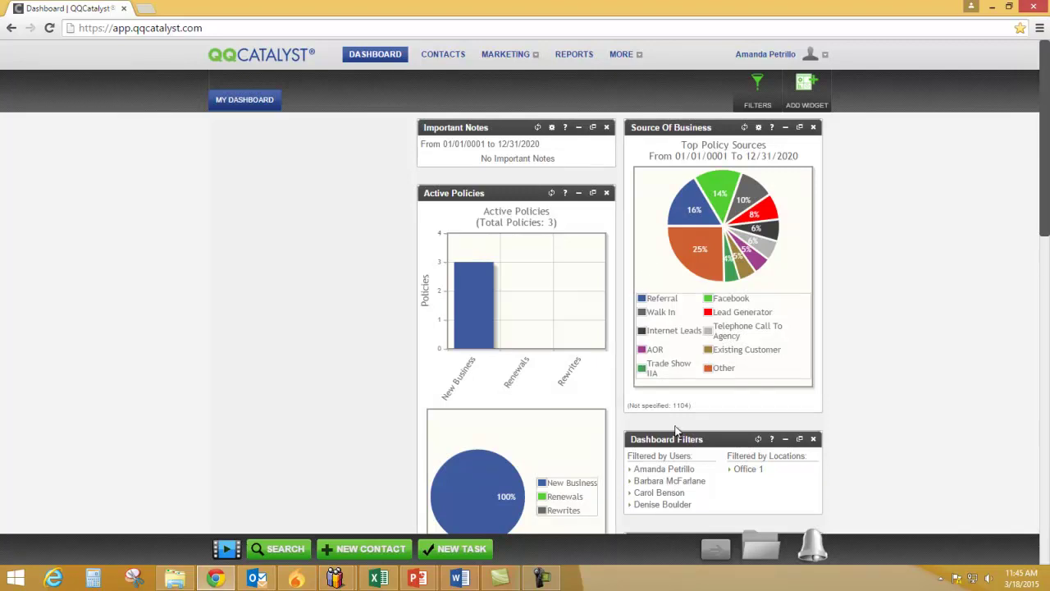
drag(690, 441, 368, 309)
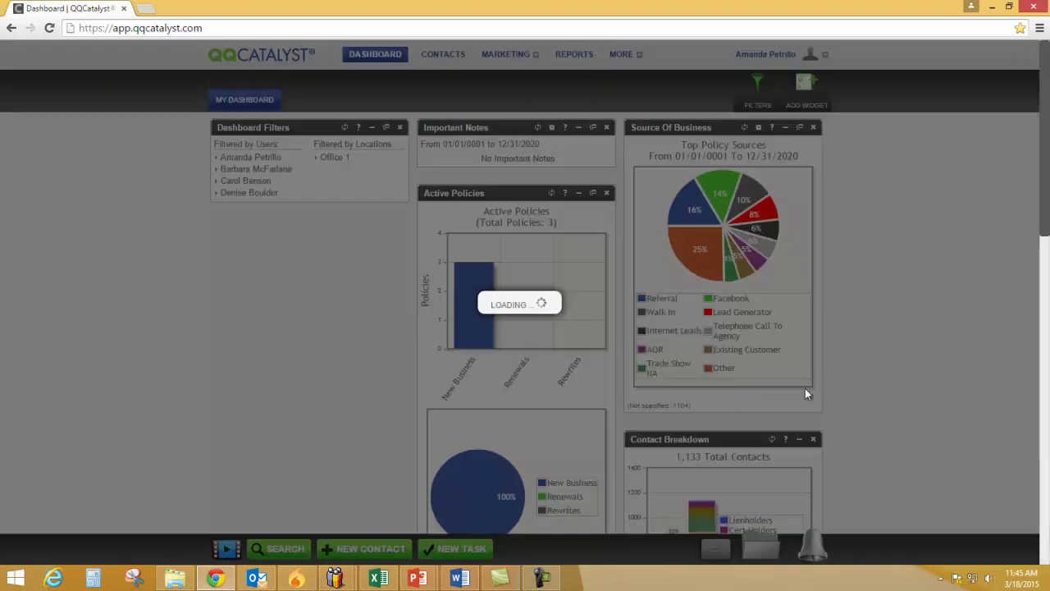
scroll(919, 373, down, 4)
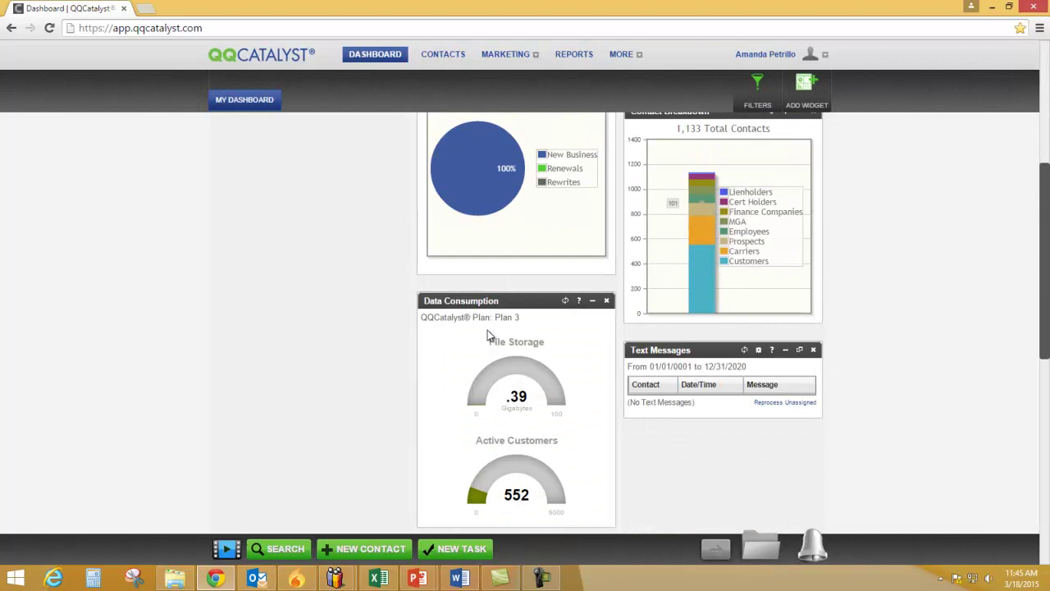
drag(499, 312, 246, 139)
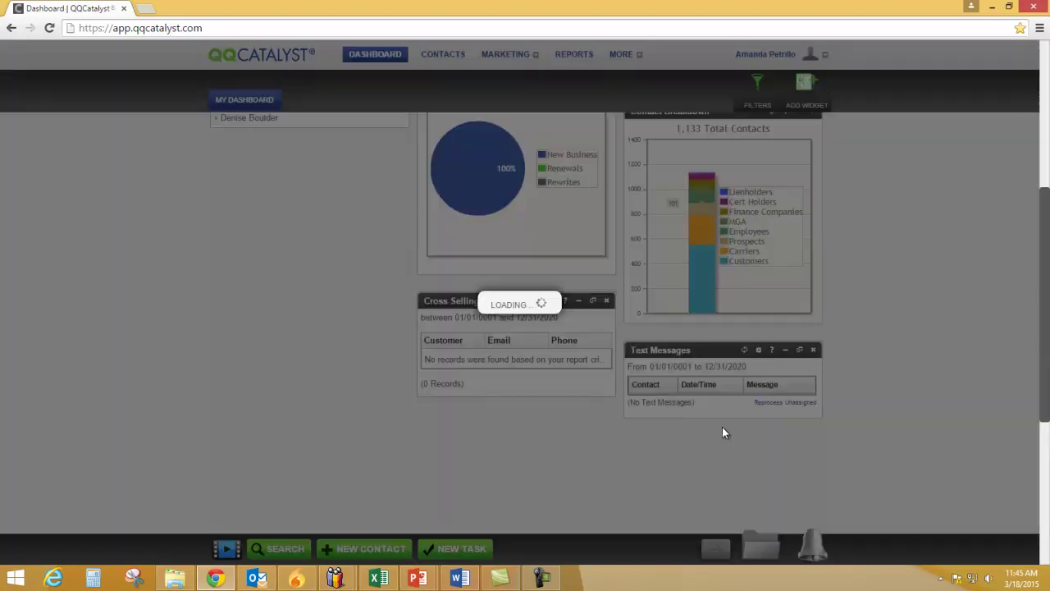
drag(698, 351, 197, 30)
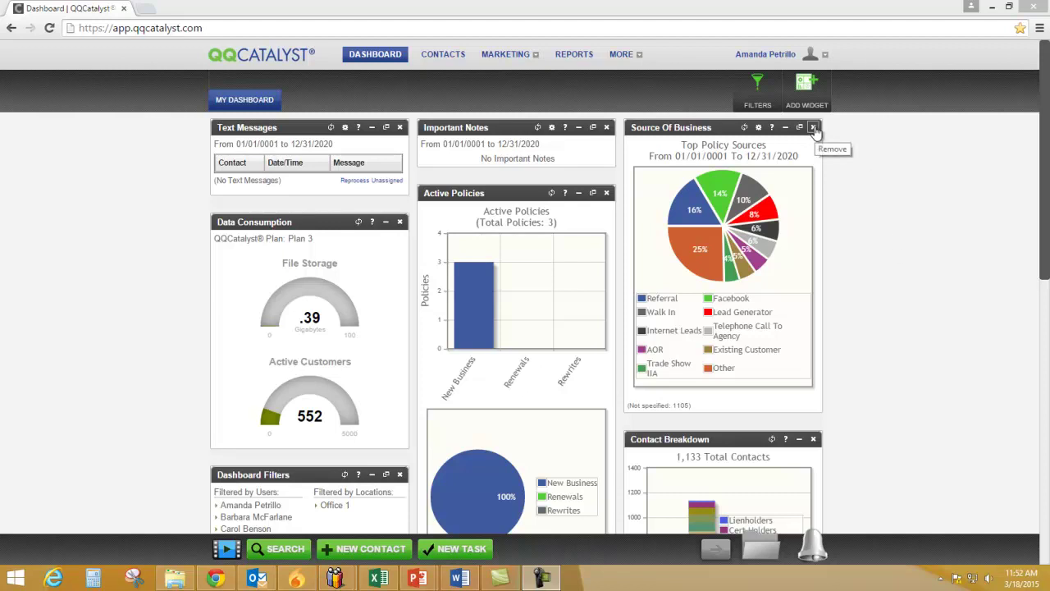
Remove the Source Of Business widget using its X button
click(813, 128)
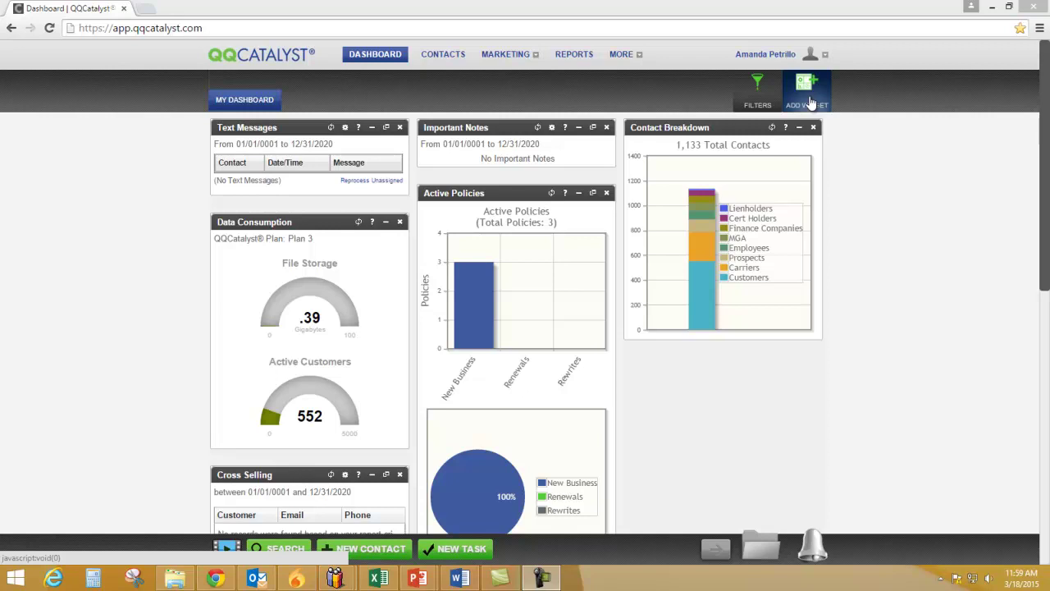
Browse the widget gallery's Learning, Social Media, Table, Utility and Graph categories
click(811, 103)
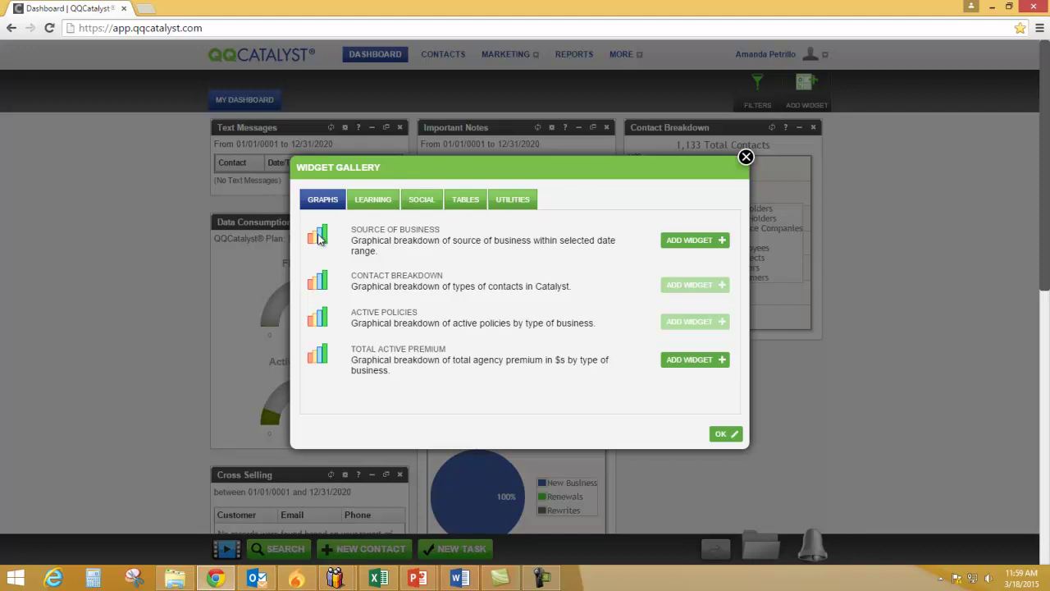
click(366, 205)
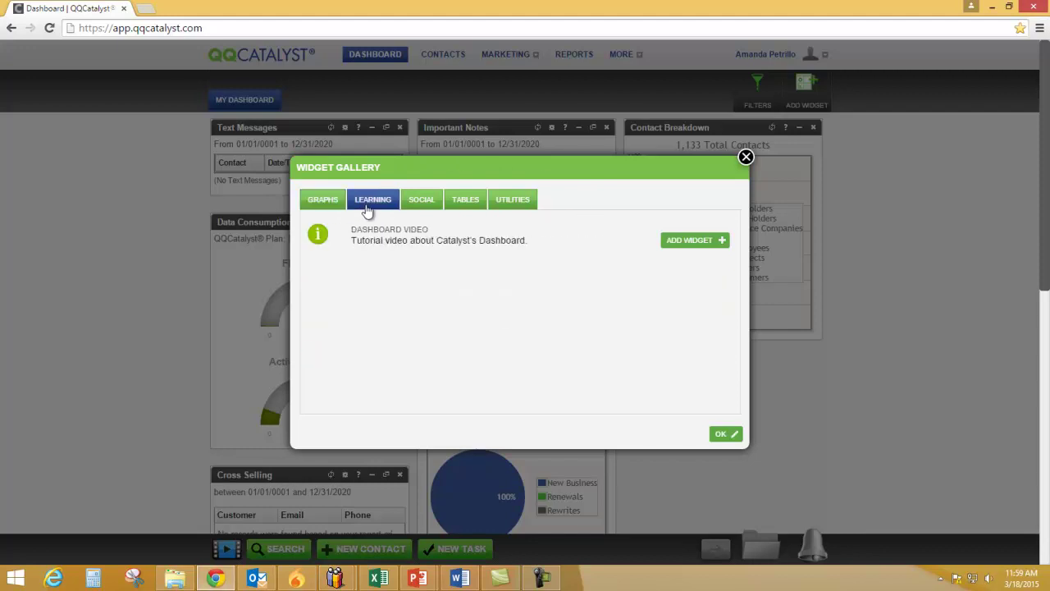
click(420, 205)
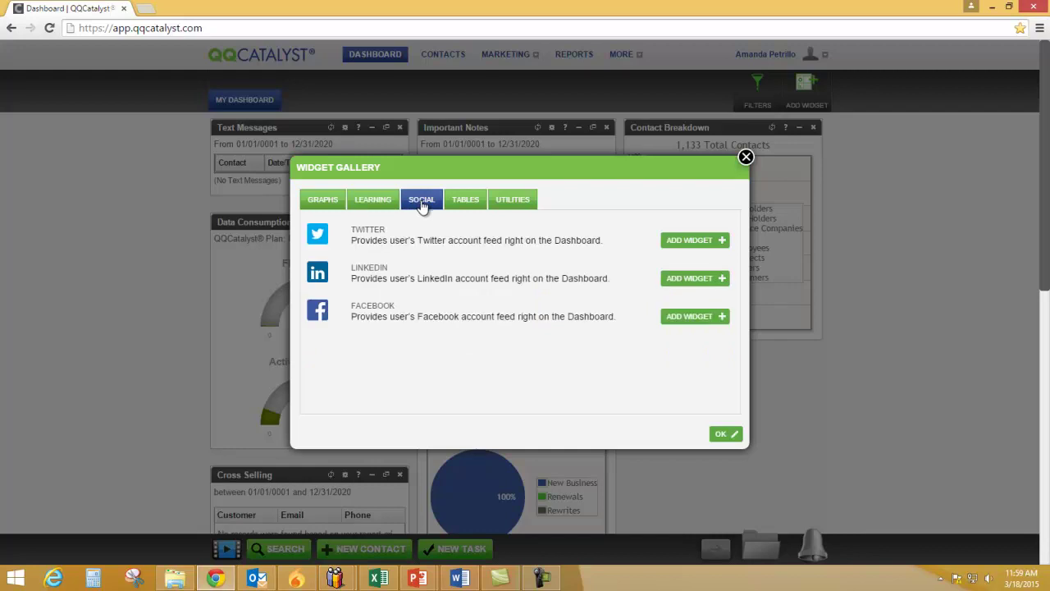
click(461, 206)
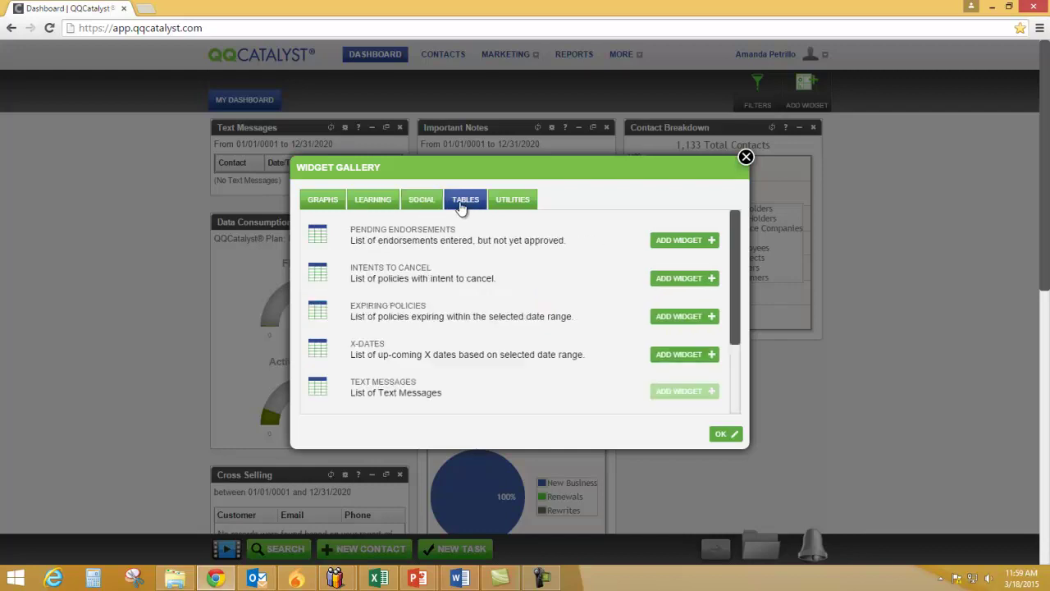
click(510, 205)
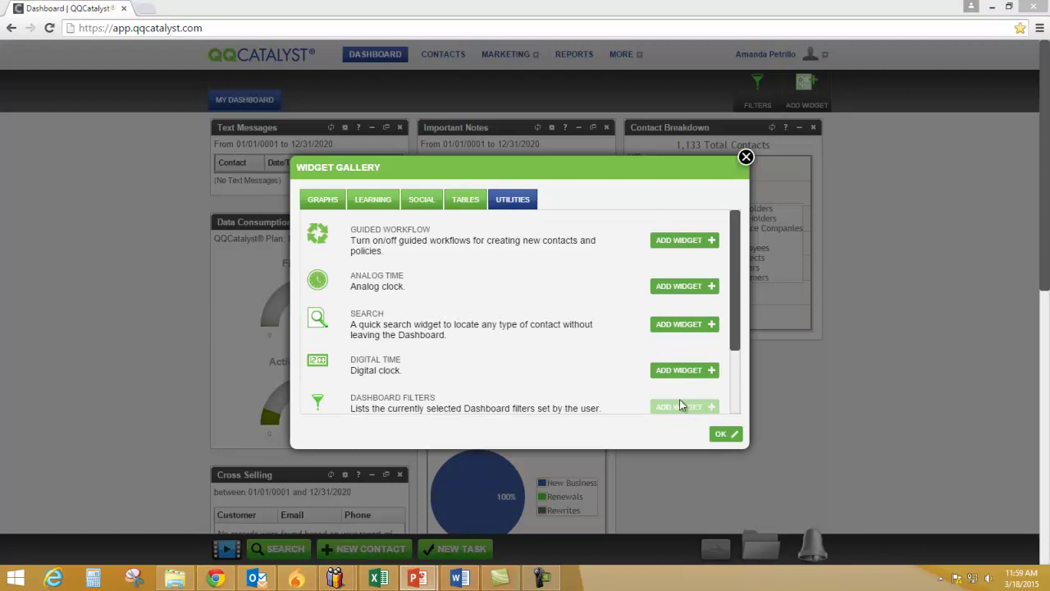
click(465, 202)
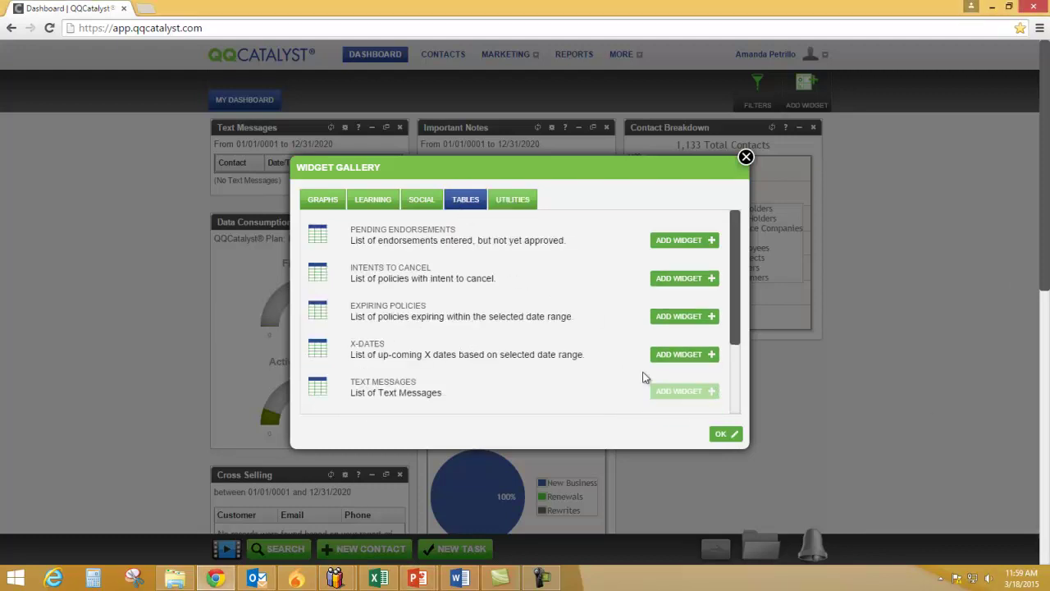
click(323, 212)
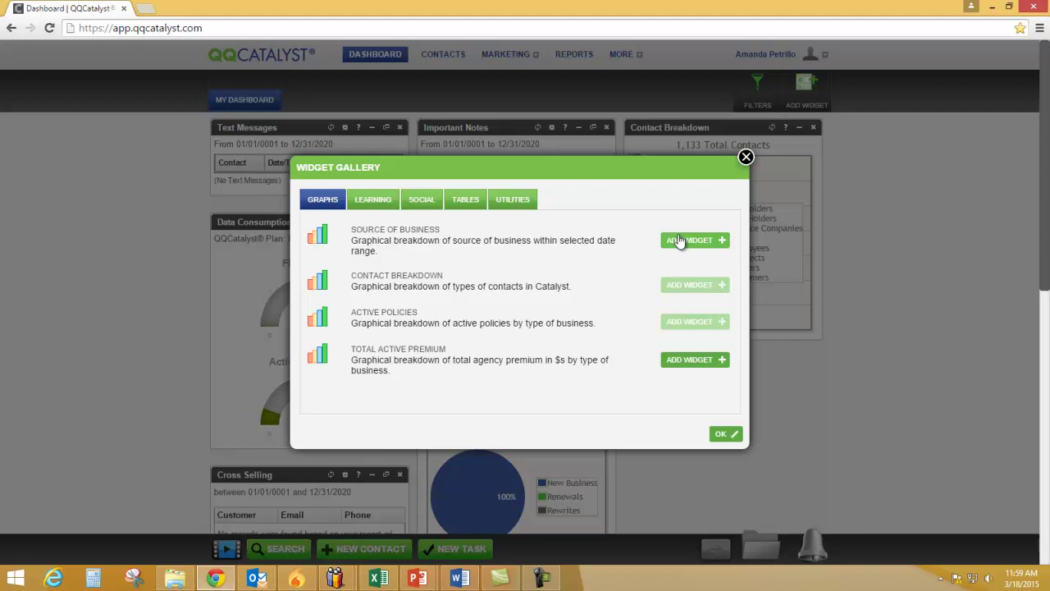
Add the Source Of Business, Tasks and Expiring Policies widgets and close the gallery
click(677, 242)
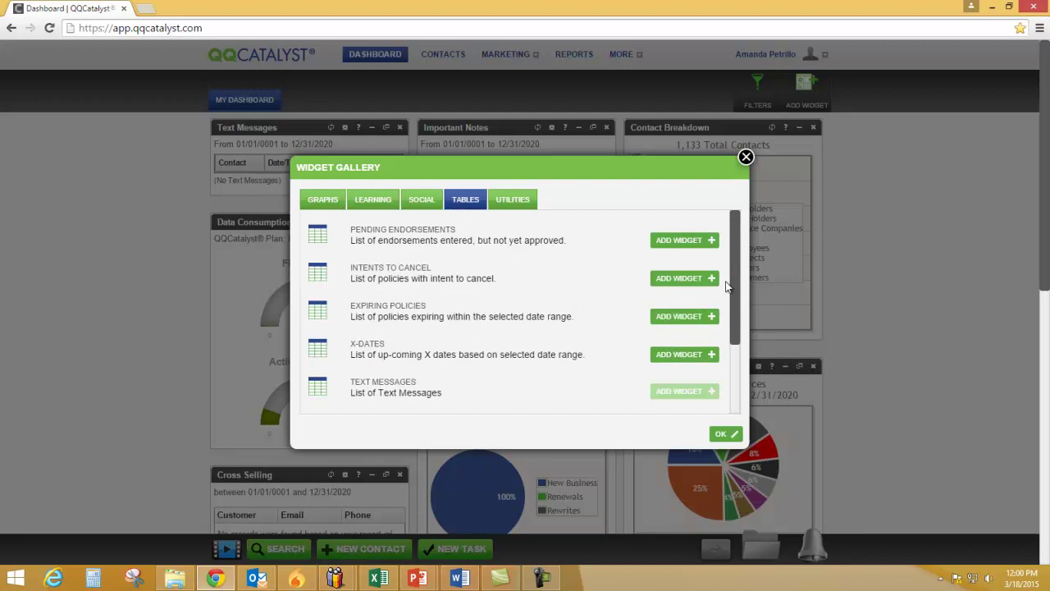
drag(735, 266, 726, 293)
click(675, 326)
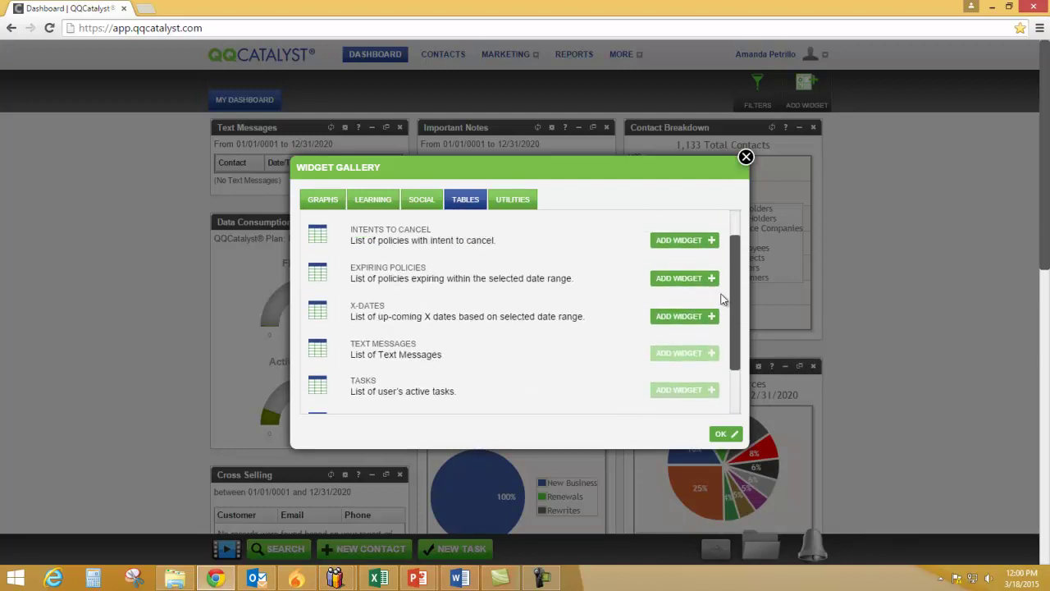
click(680, 280)
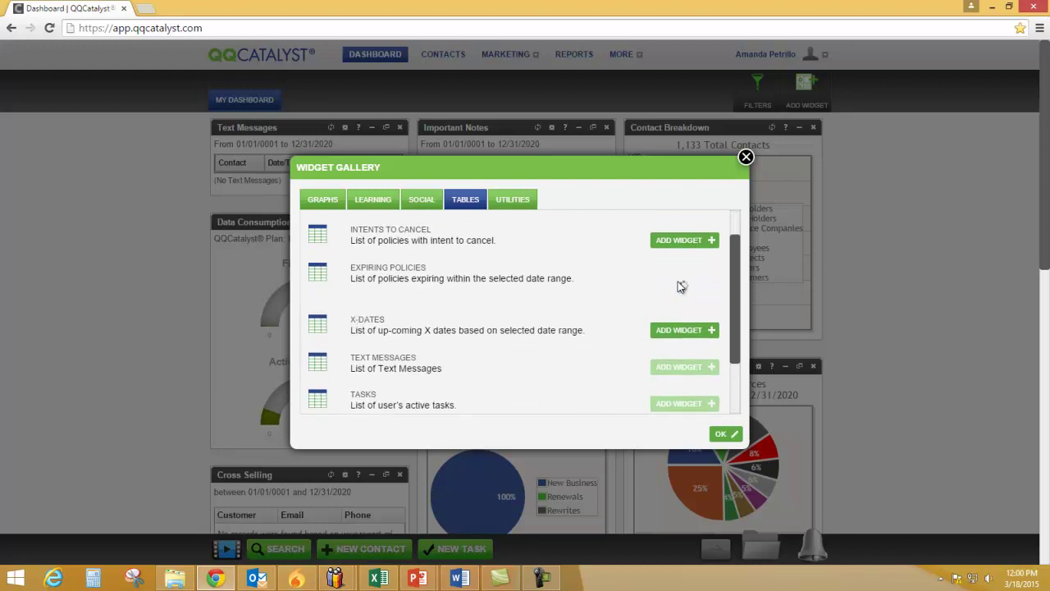
click(723, 435)
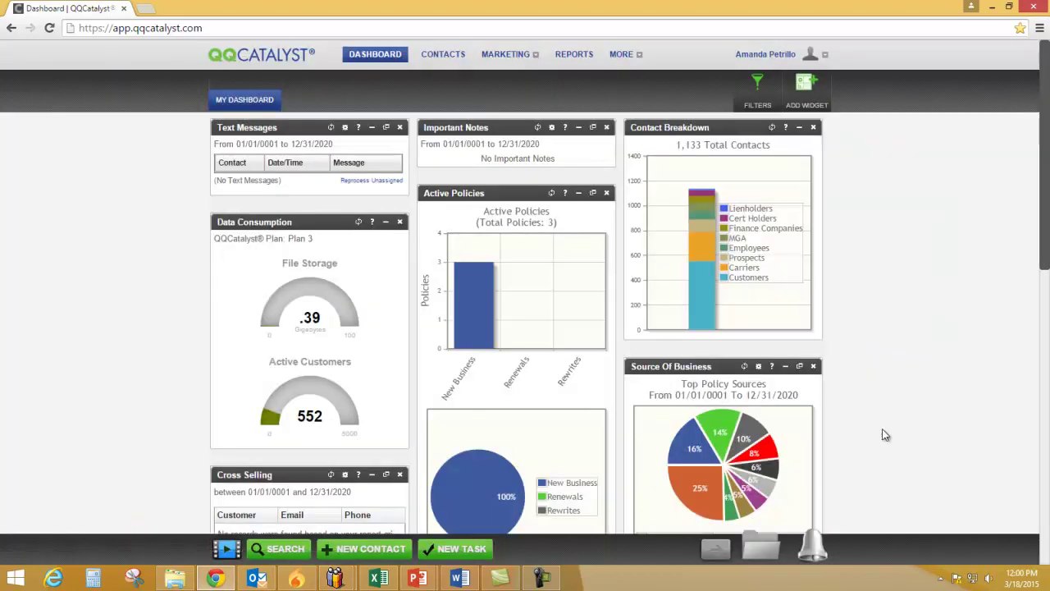
Drag Expiring Policies to the top of the right column and Tasks to the top of the middle
scroll(952, 326, down, 4)
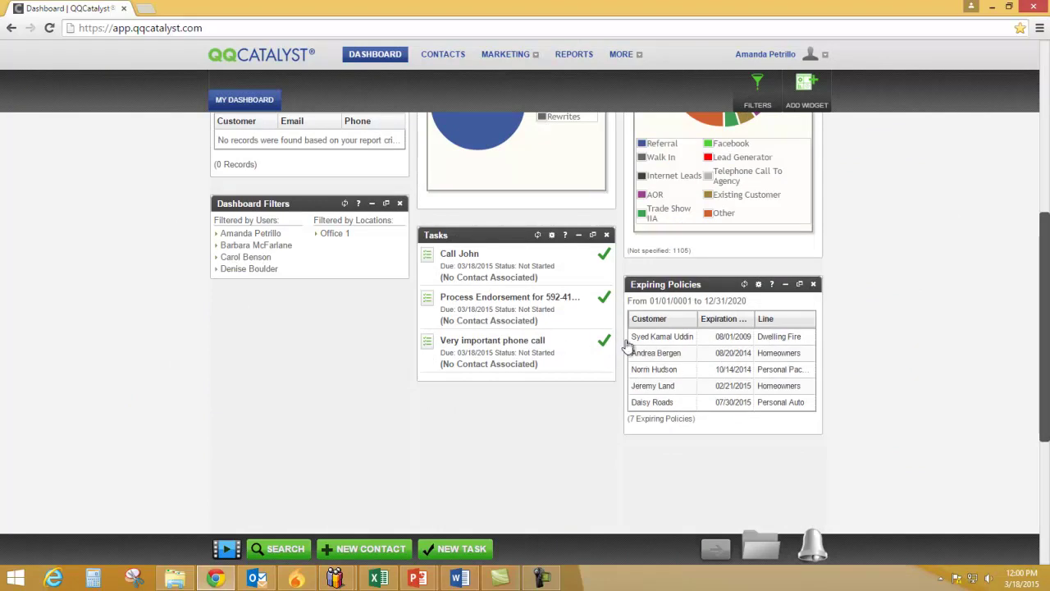
drag(681, 284, 673, 43)
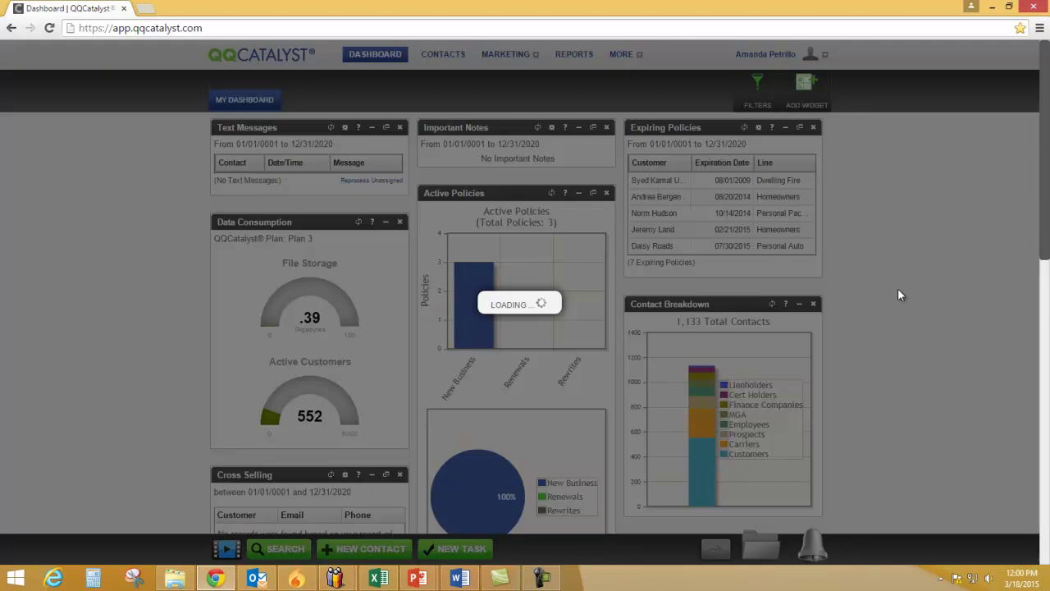
scroll(853, 312, down, 6)
scroll(484, 410, up, 3)
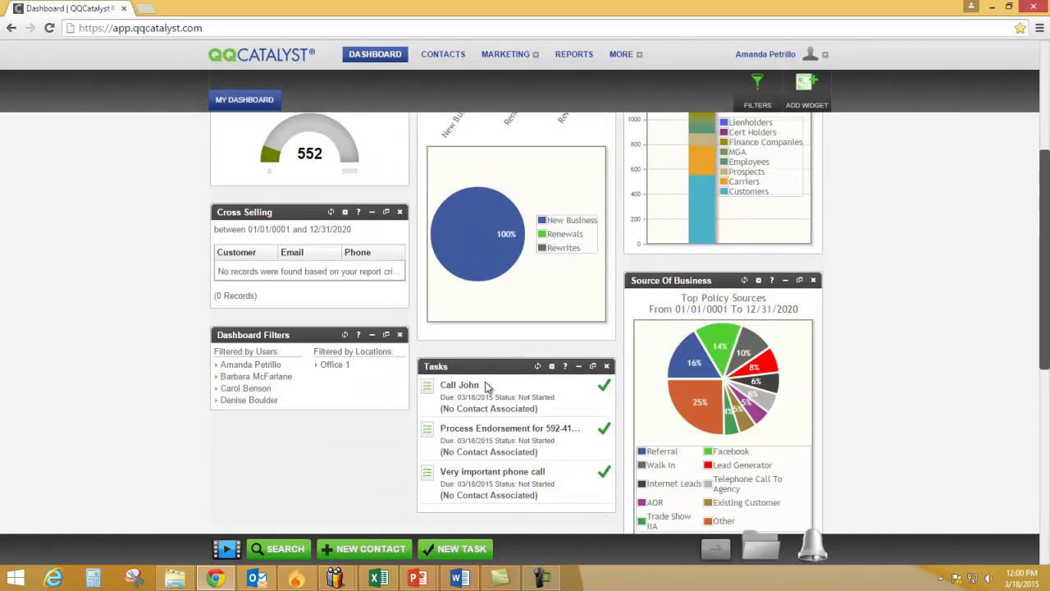
drag(496, 372, 502, 100)
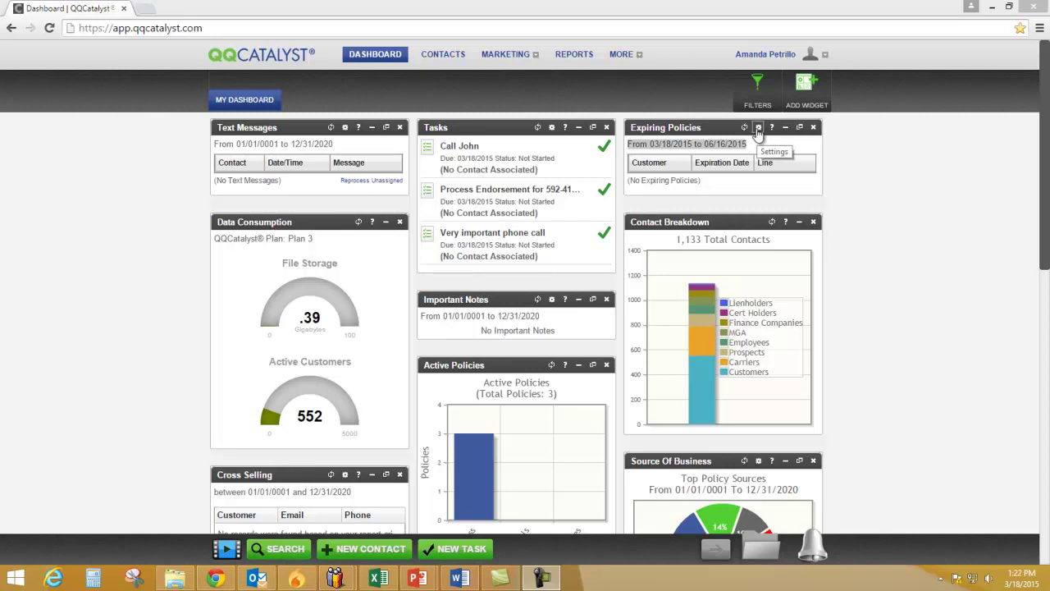
click(758, 129)
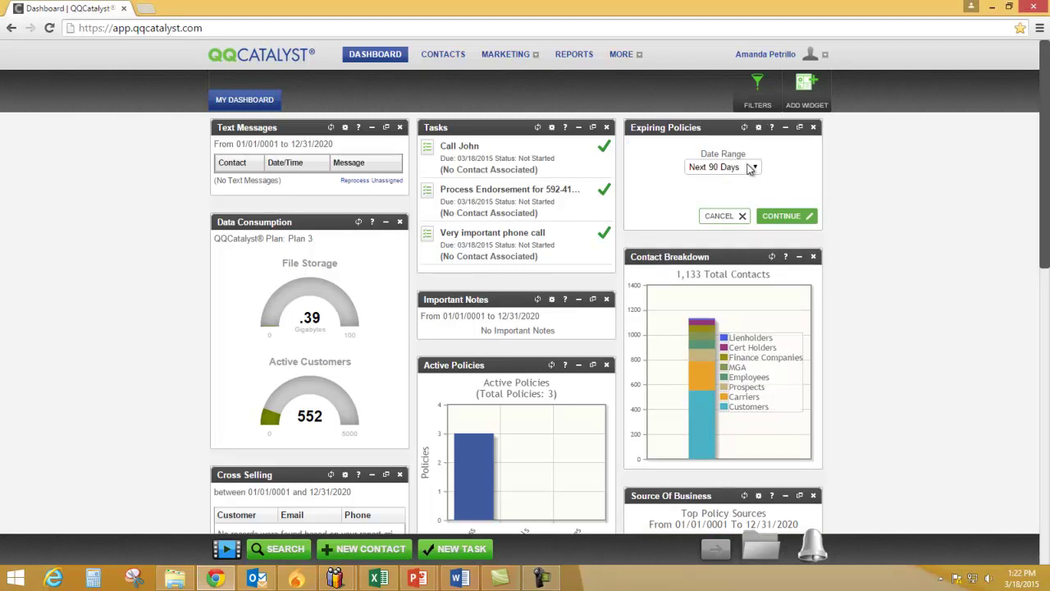
click(753, 168)
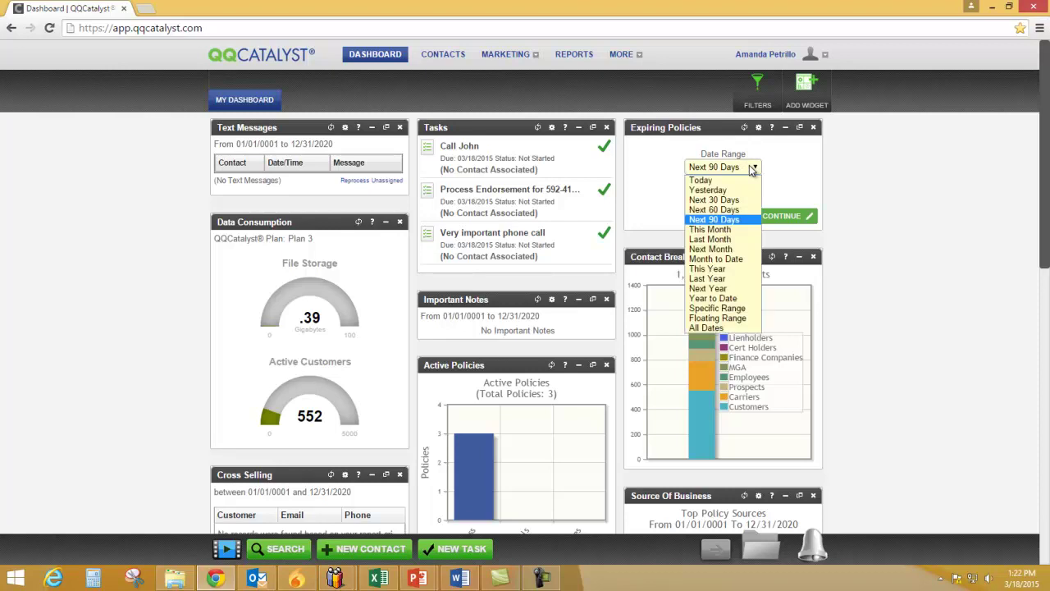
click(721, 223)
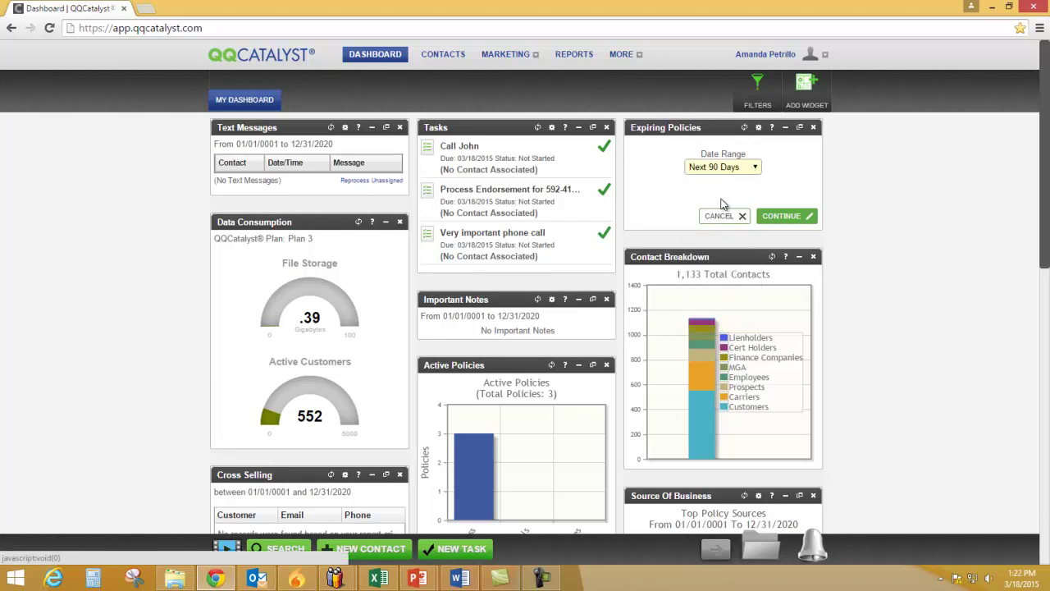
click(746, 172)
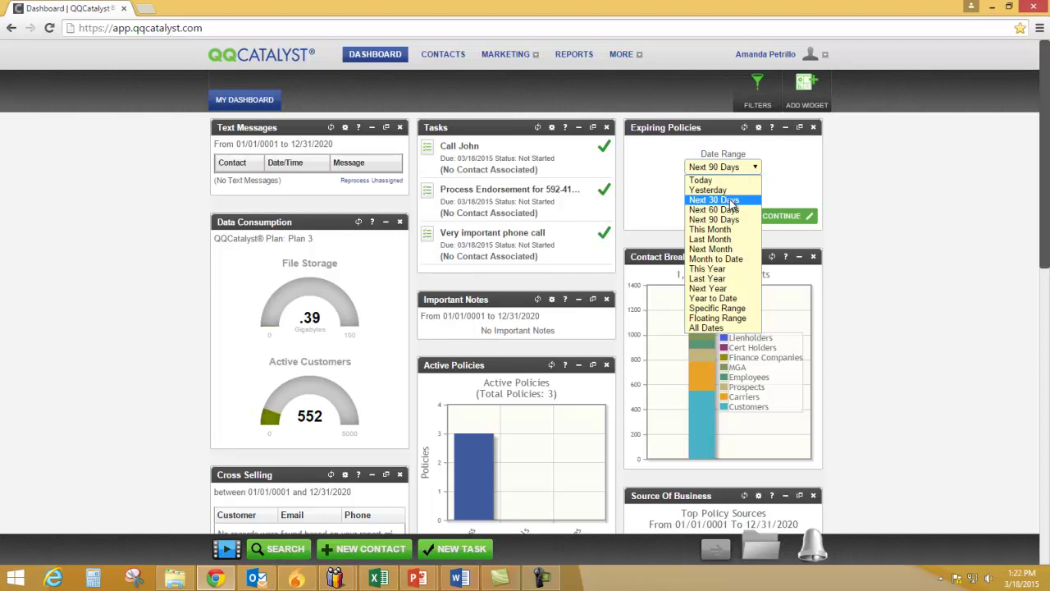
click(730, 201)
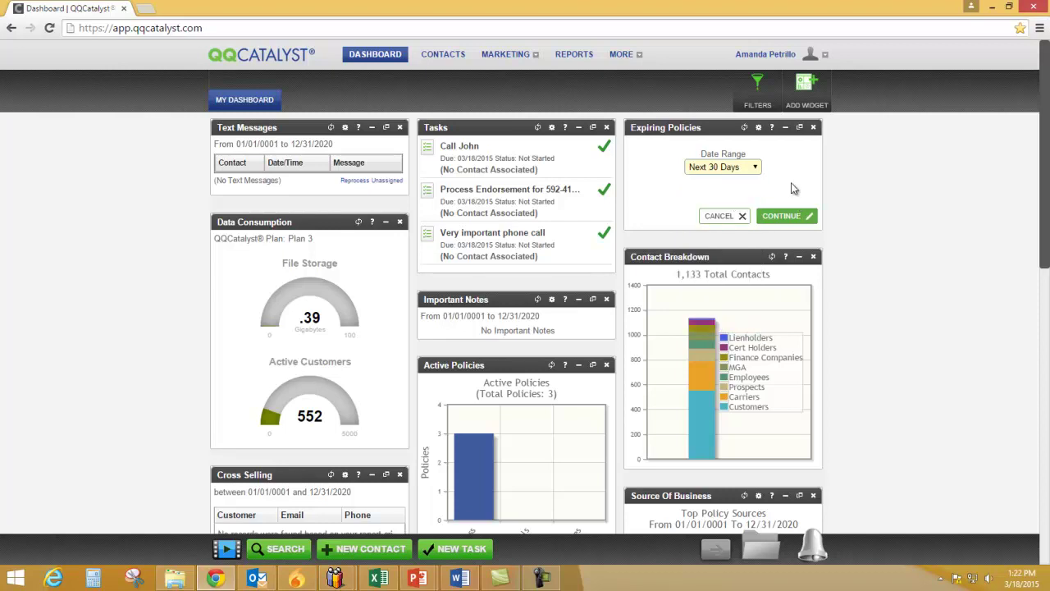
click(792, 217)
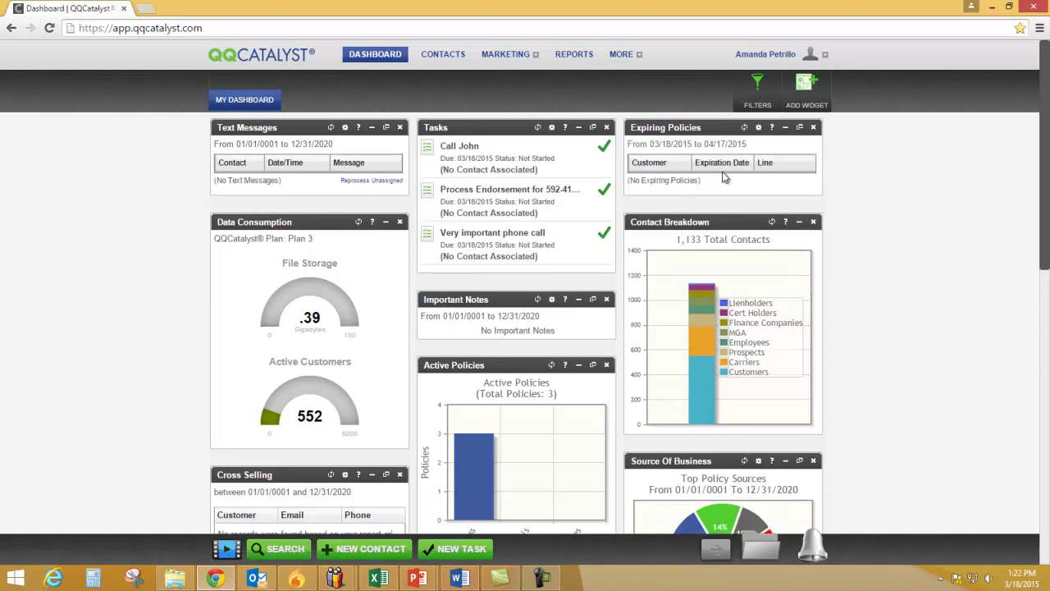
drag(742, 145, 639, 149)
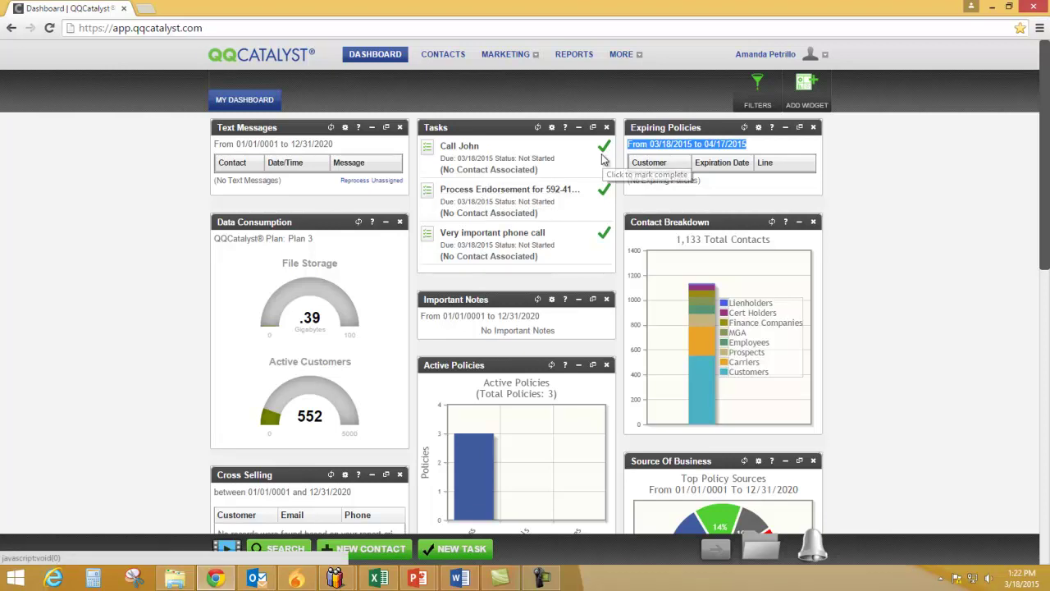
click(603, 150)
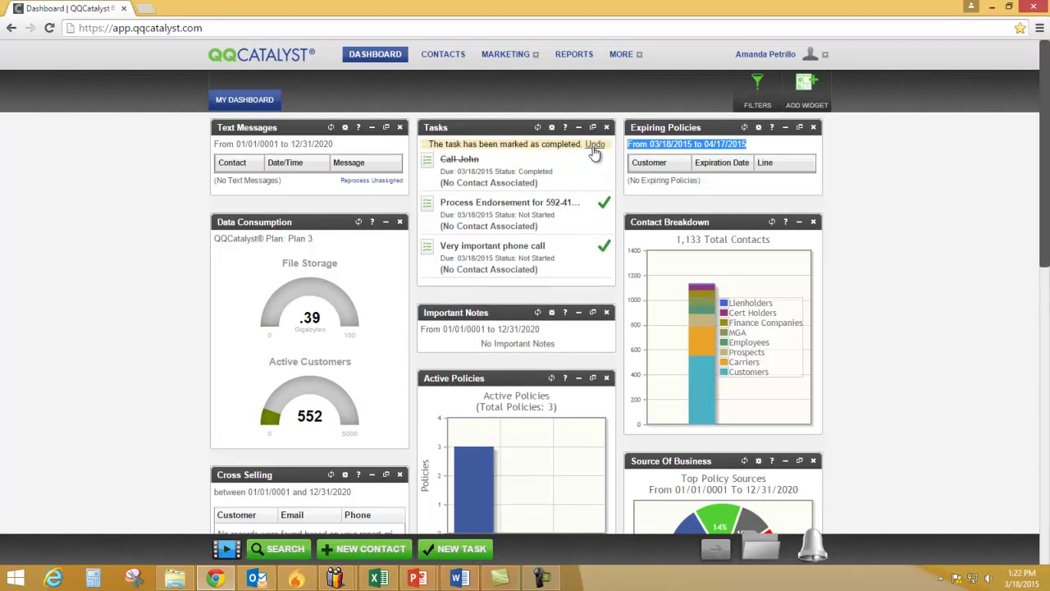
click(594, 144)
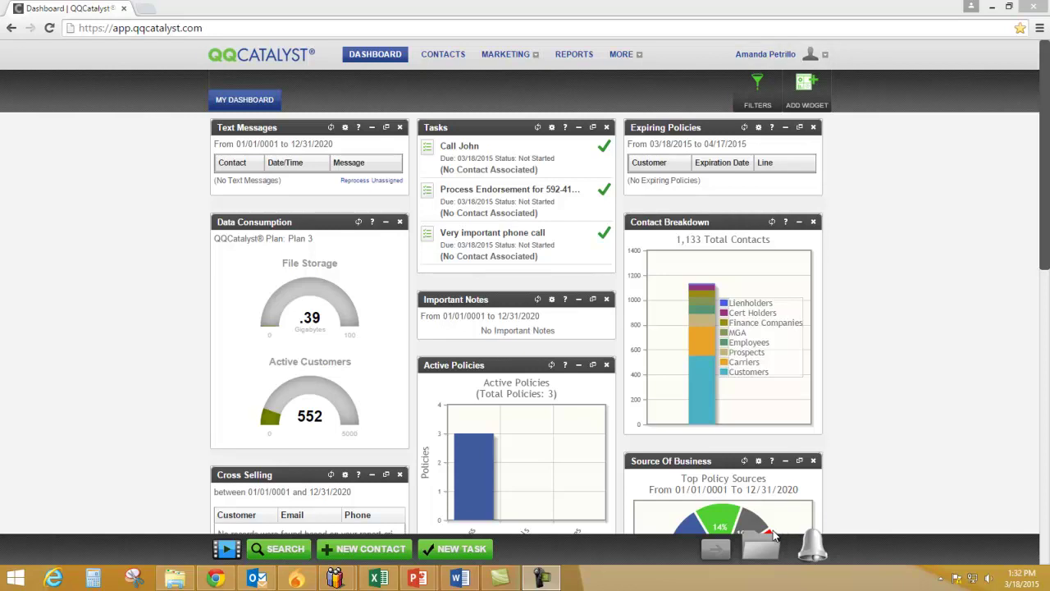
Start a new Prospects contact, enter its first and last name, and continue to the next step
click(369, 549)
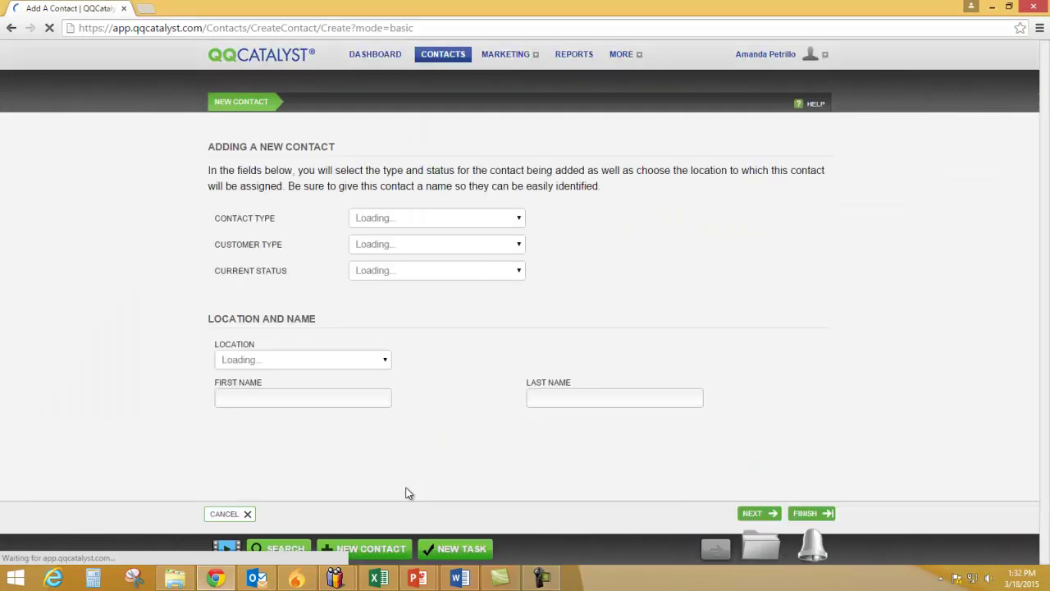
click(504, 218)
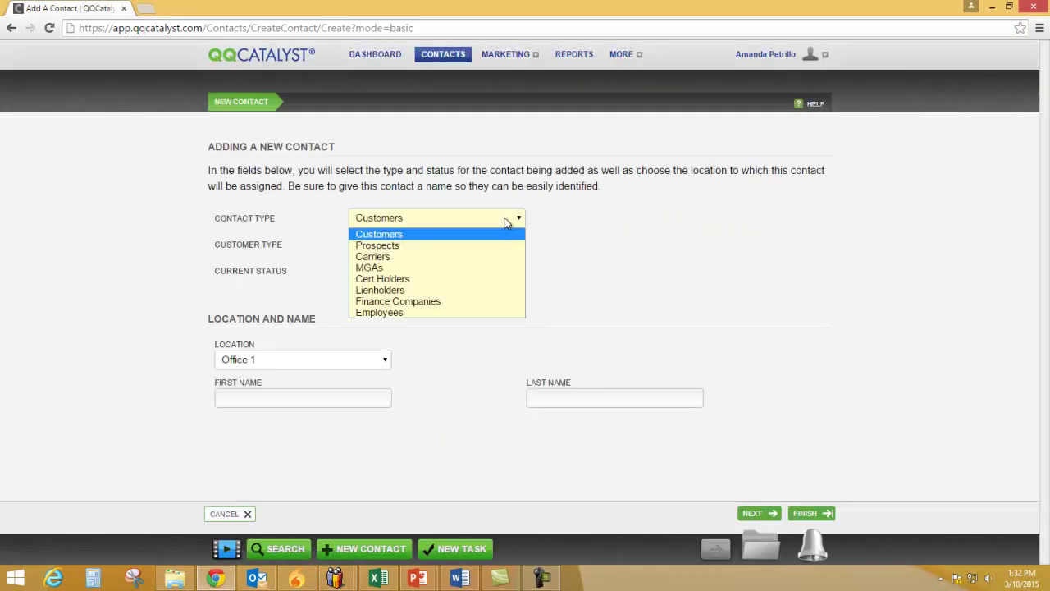
click(439, 246)
click(338, 389)
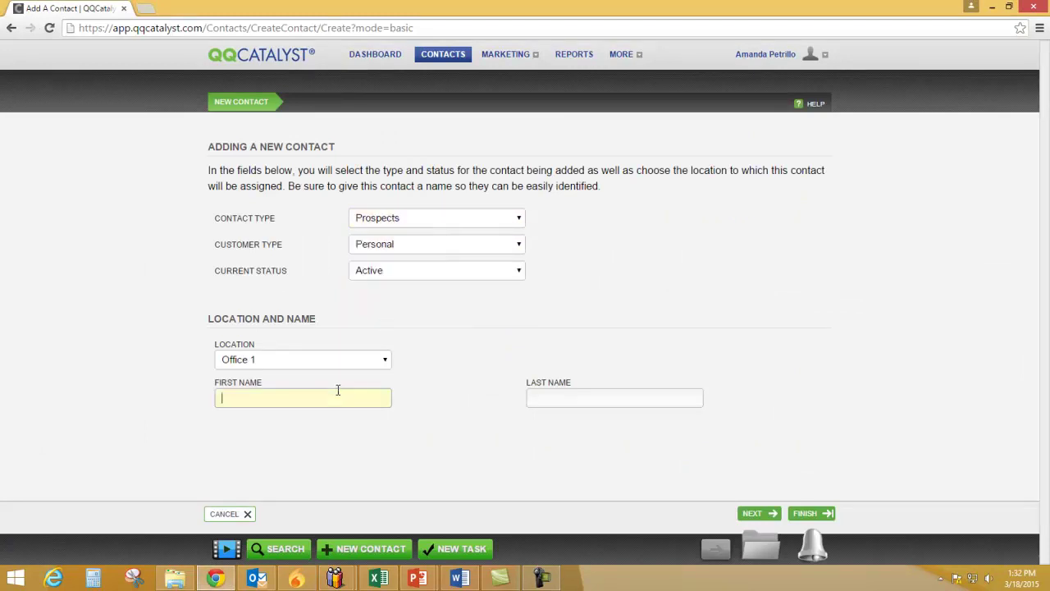
key(Tab)
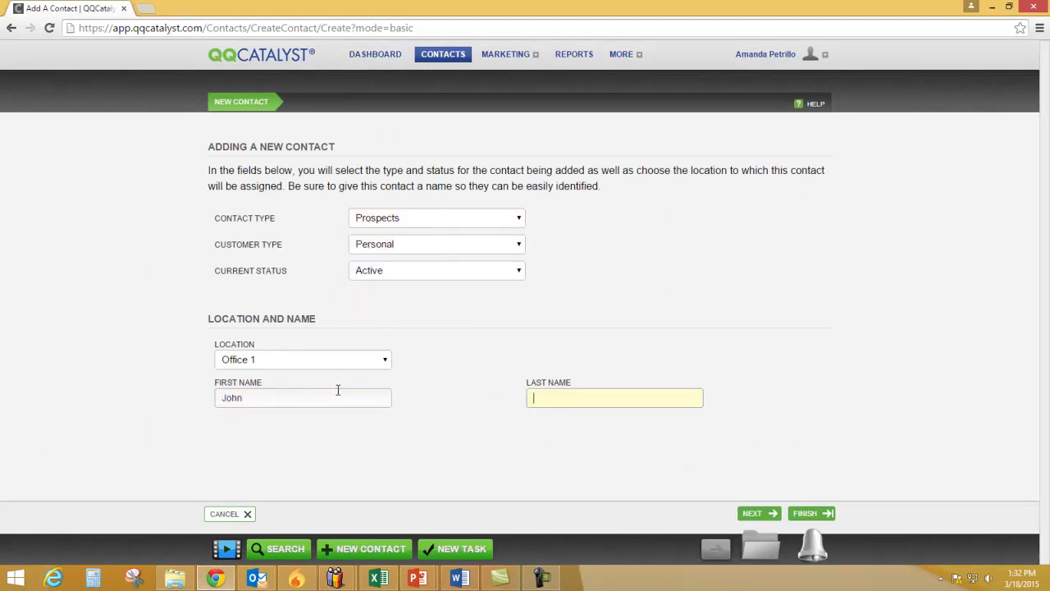
click(771, 513)
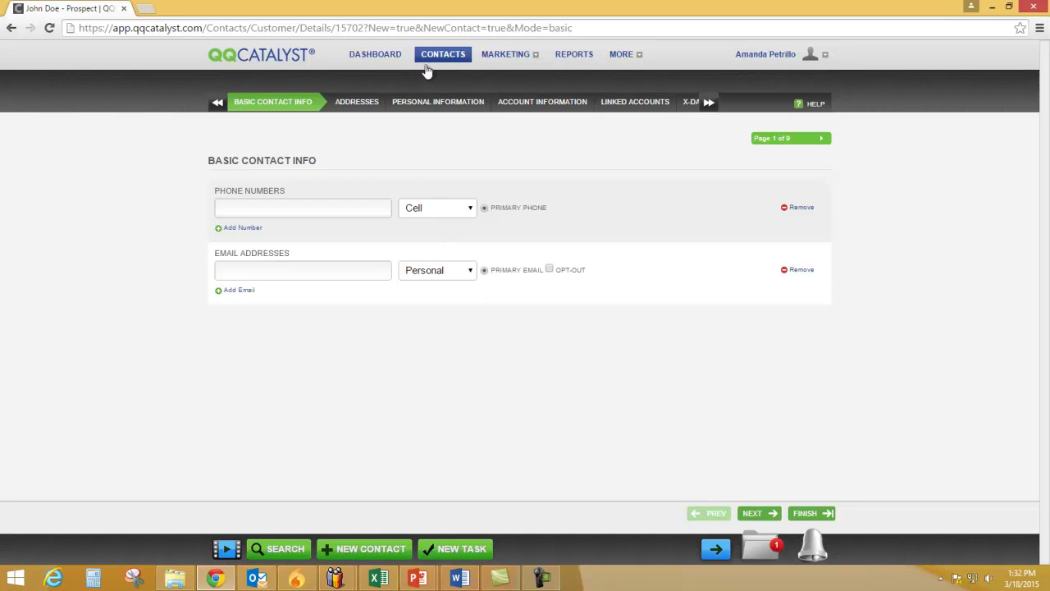
Open the Active Liens lienholder record from Search, then reopen the new contact from recent items
click(292, 550)
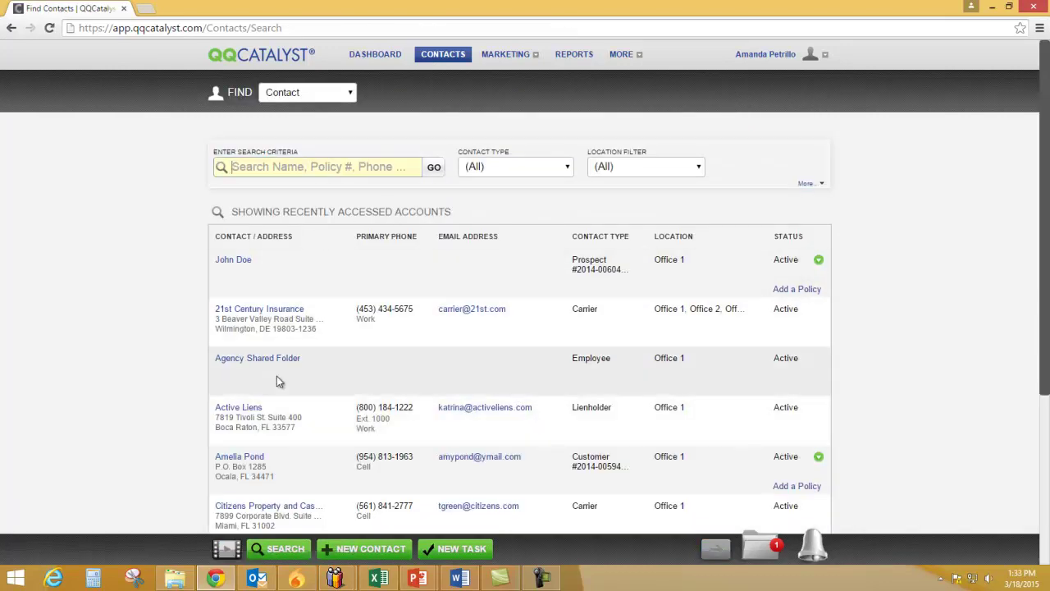
click(237, 413)
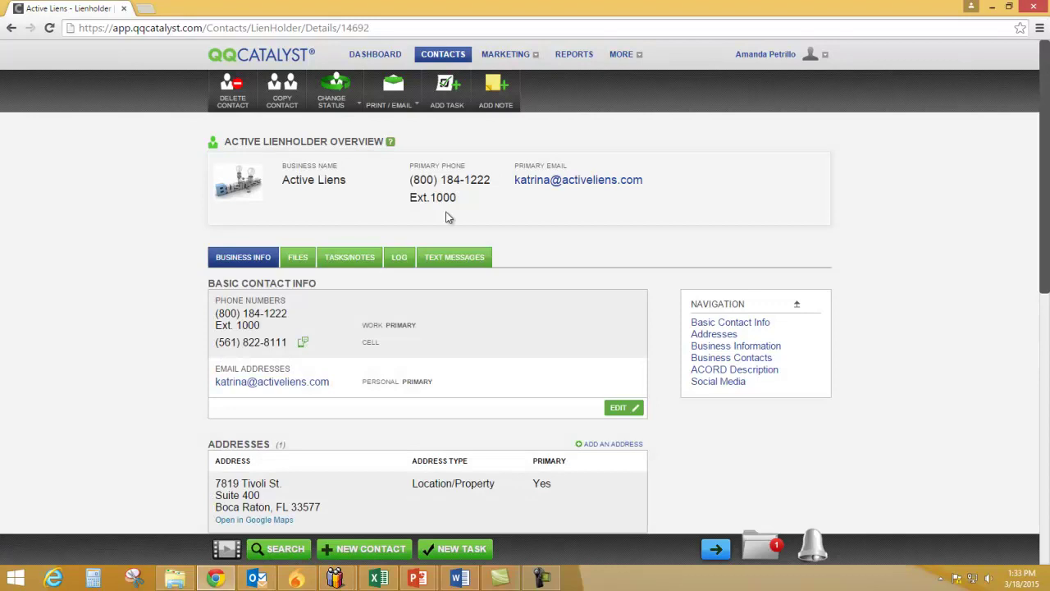
click(763, 541)
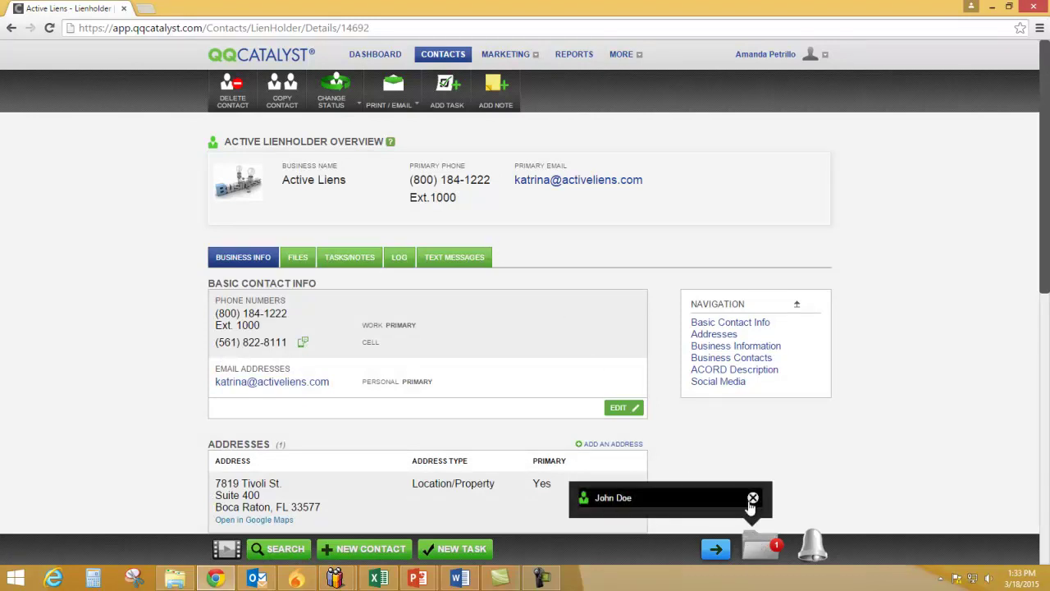
click(622, 501)
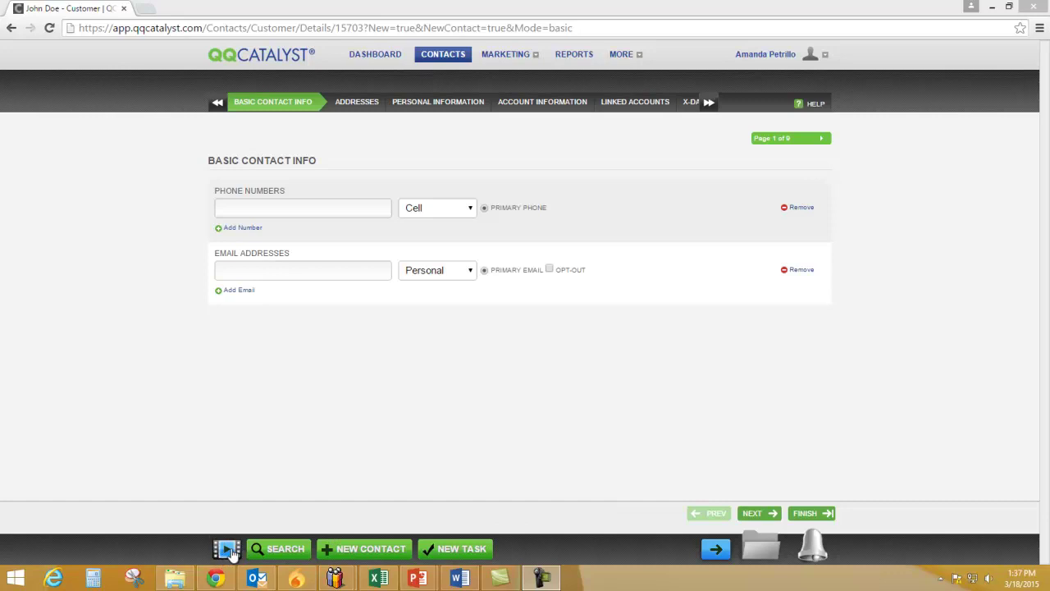
click(230, 551)
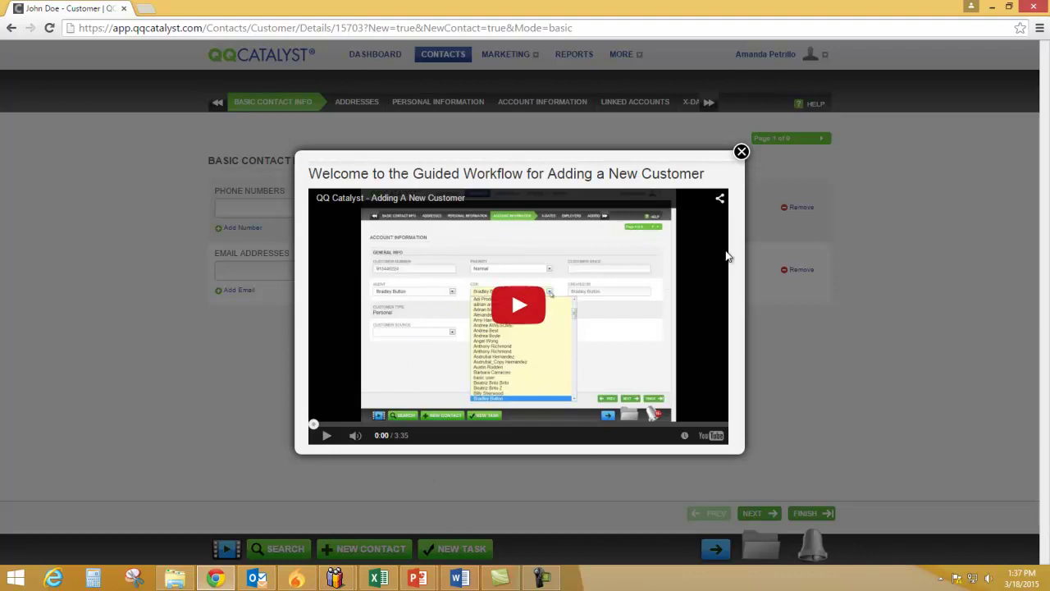
click(740, 152)
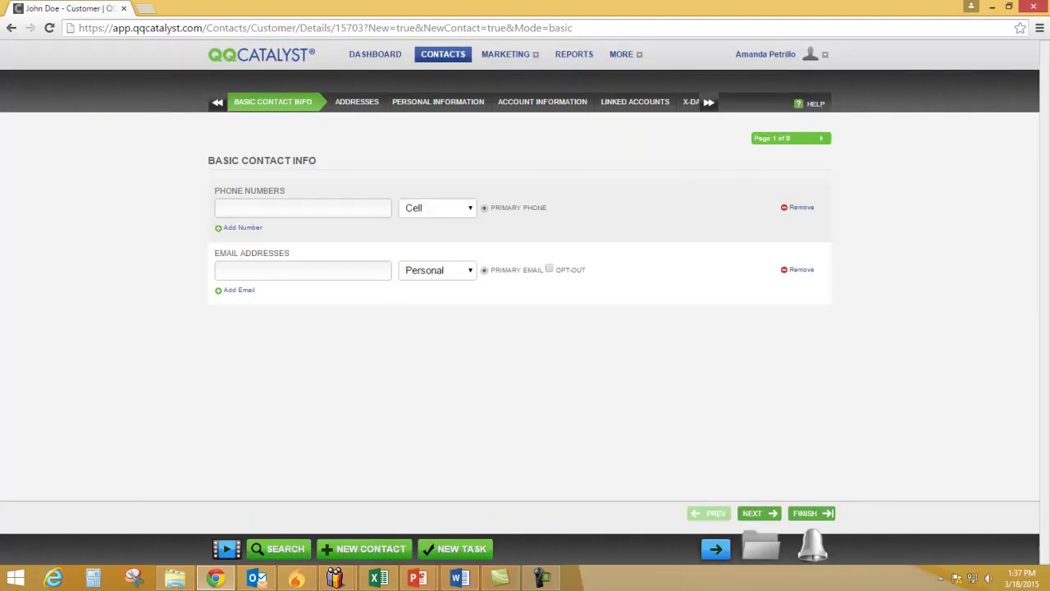
Filter the contact search to Customers, list them, then reset the Contact Type filter to all
click(279, 549)
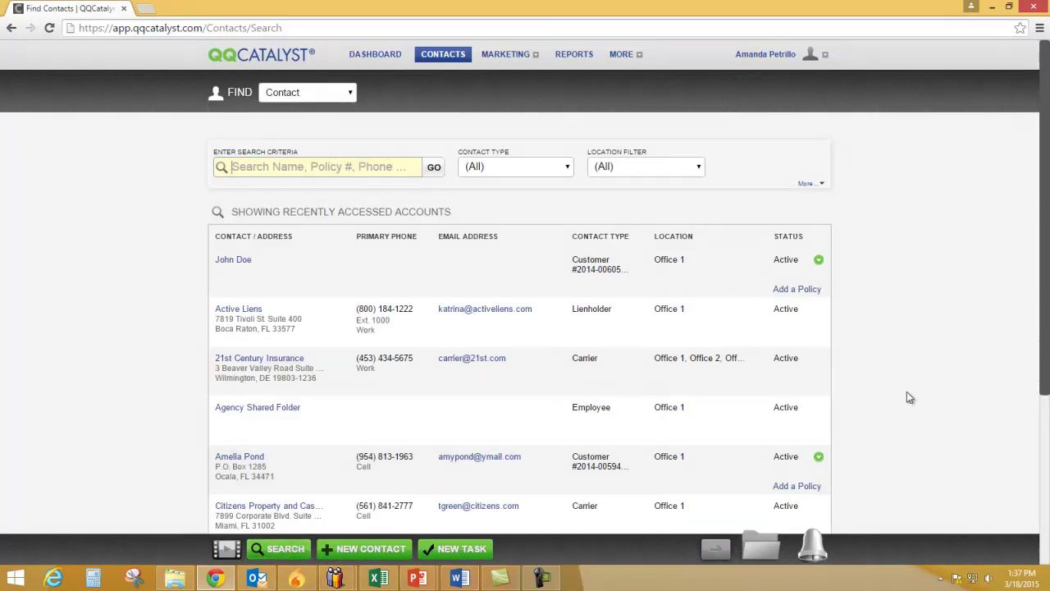
click(574, 171)
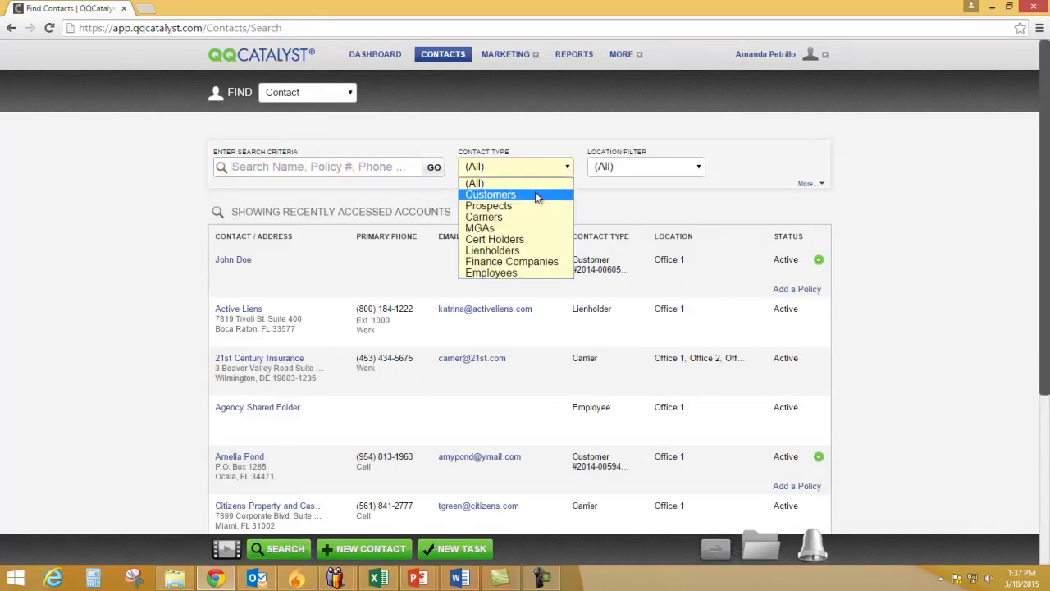
click(539, 195)
click(779, 147)
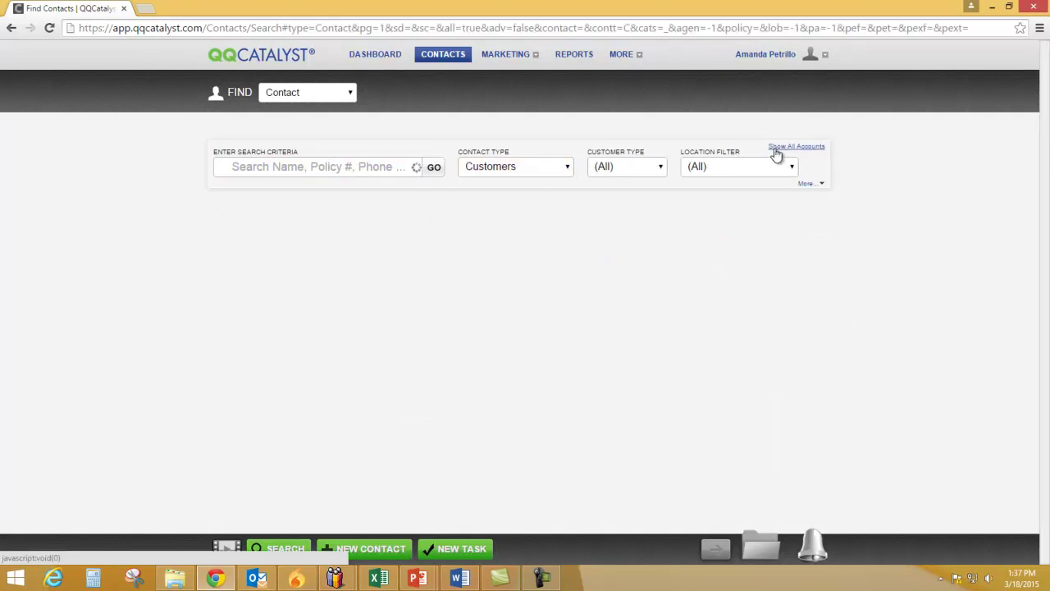
click(529, 167)
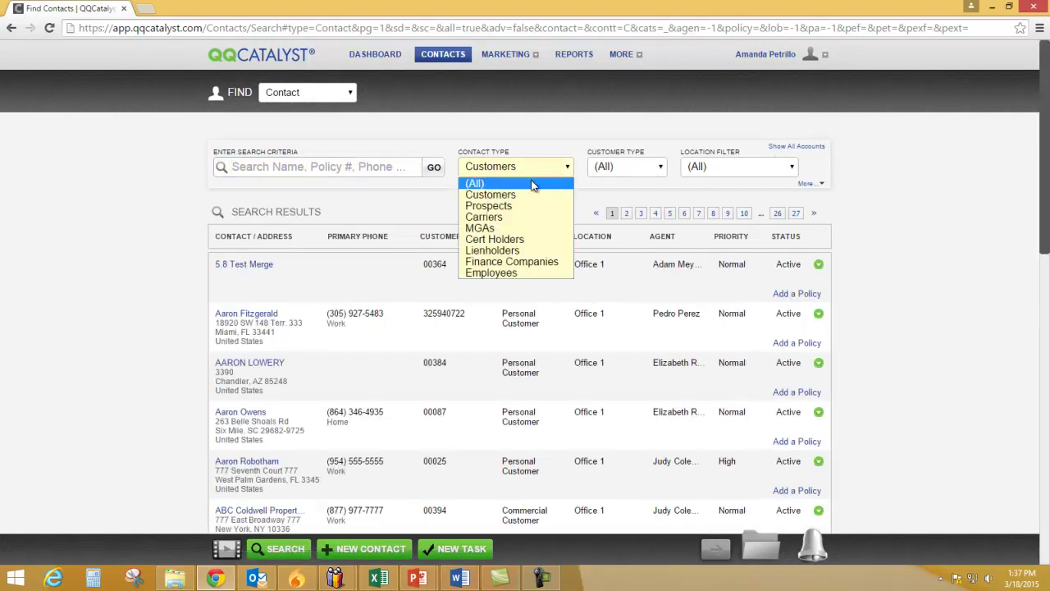
click(532, 179)
Search contacts for 'Travelers' and open the Travelers Group carrier record
click(374, 169)
text(Travelers)
key(Return)
click(258, 322)
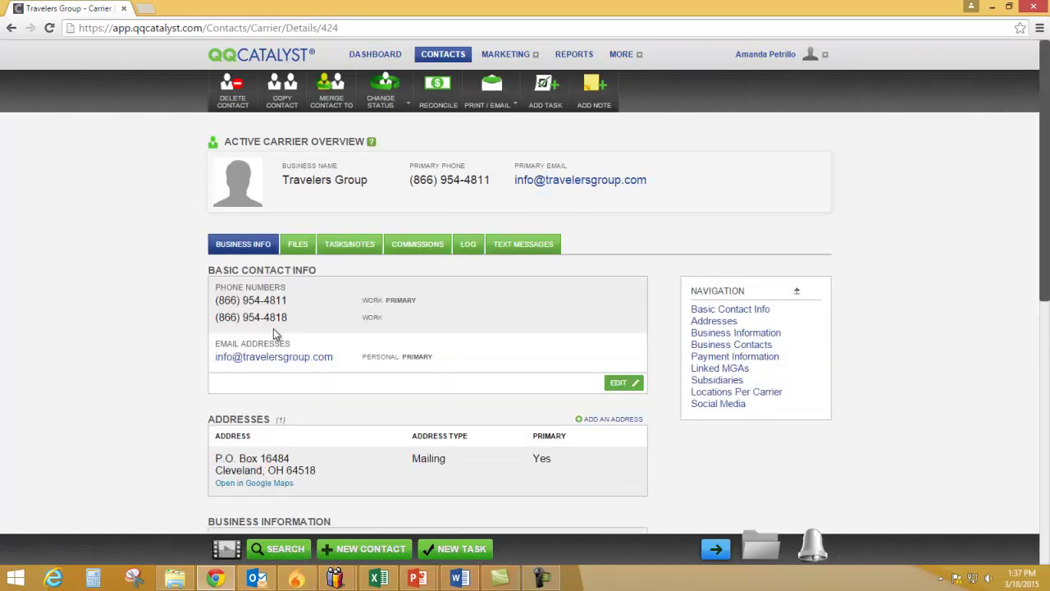
Start a new Lienholders contact and bring up a blank Add Task form over it
click(360, 552)
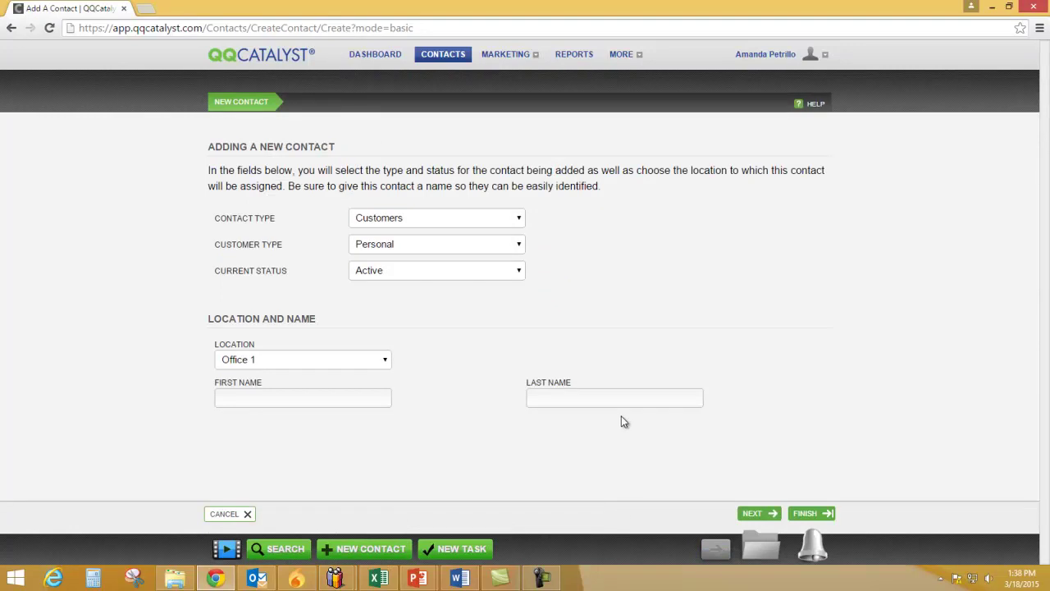
click(499, 221)
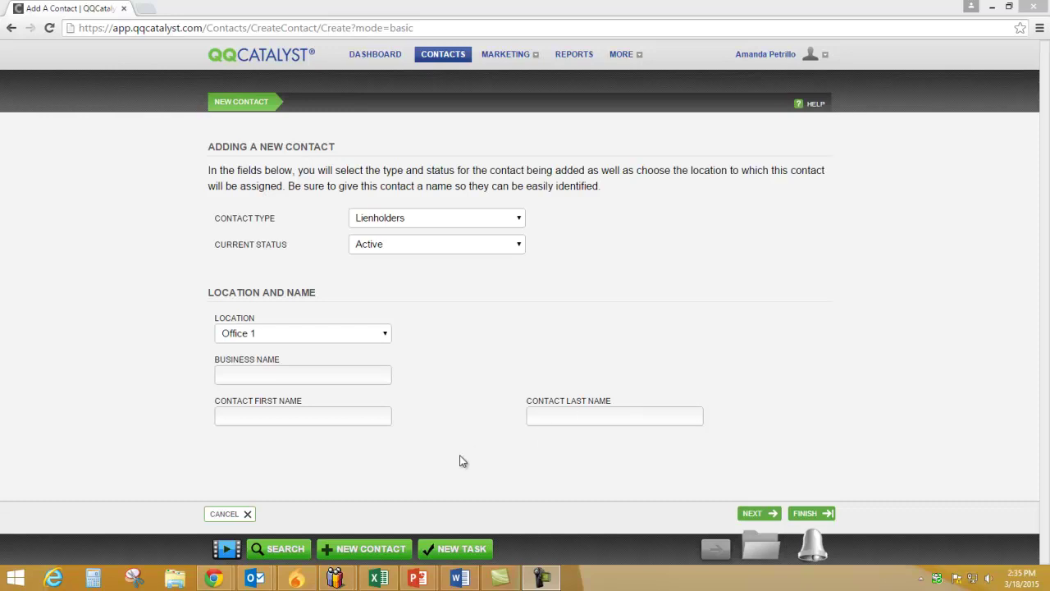
click(463, 549)
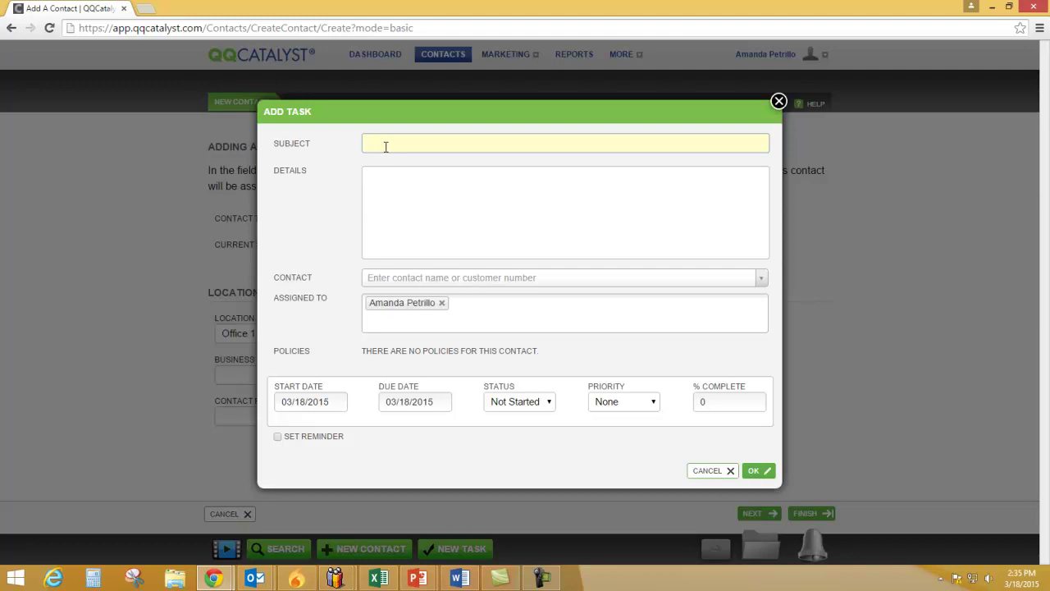
Enter subject 'Very Important Phone Call' and a details note with the customer's name, phone and 'Non-renewal notice'
text(Very Important Phone Call)
key(Tab)
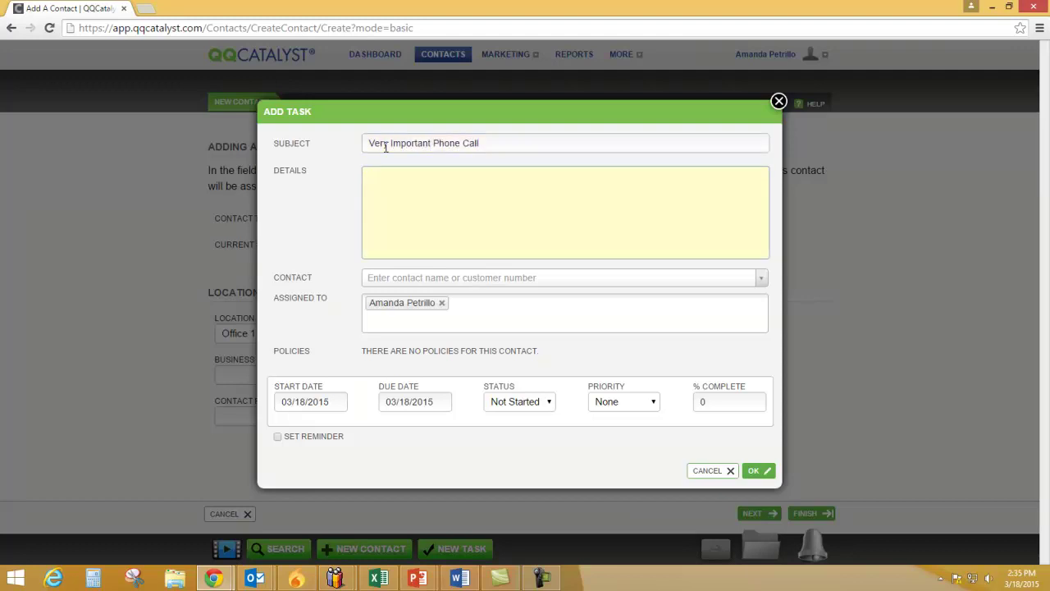
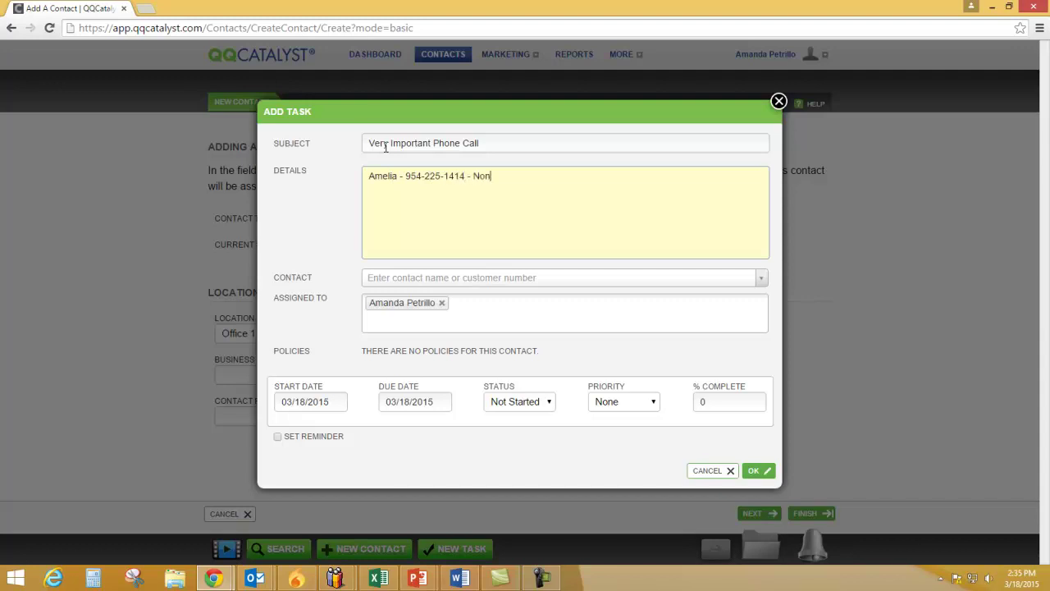
text(-renewal notice)
Link the task to the matching personal customer by searching part of their name
click(480, 279)
text(Ame)
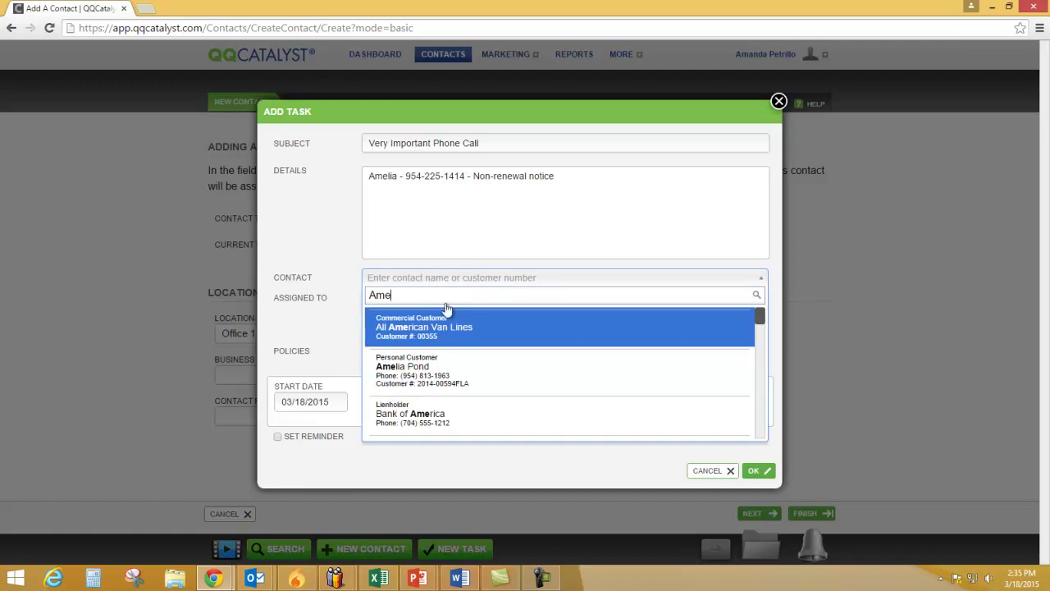
click(400, 376)
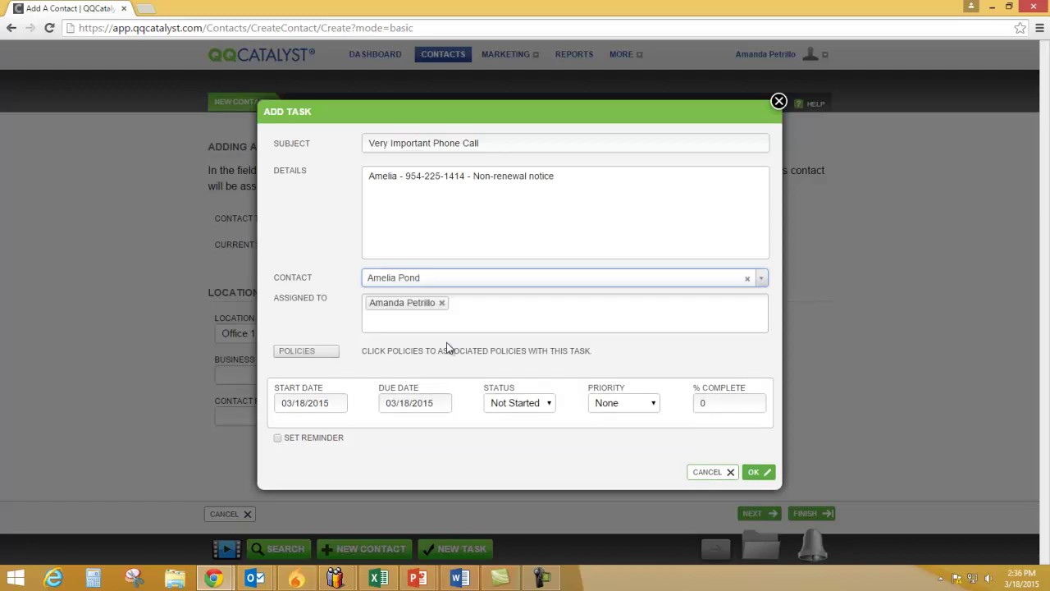
Attach the customer's Personal Auto policy expiring 03/31/2015 to the task
click(310, 356)
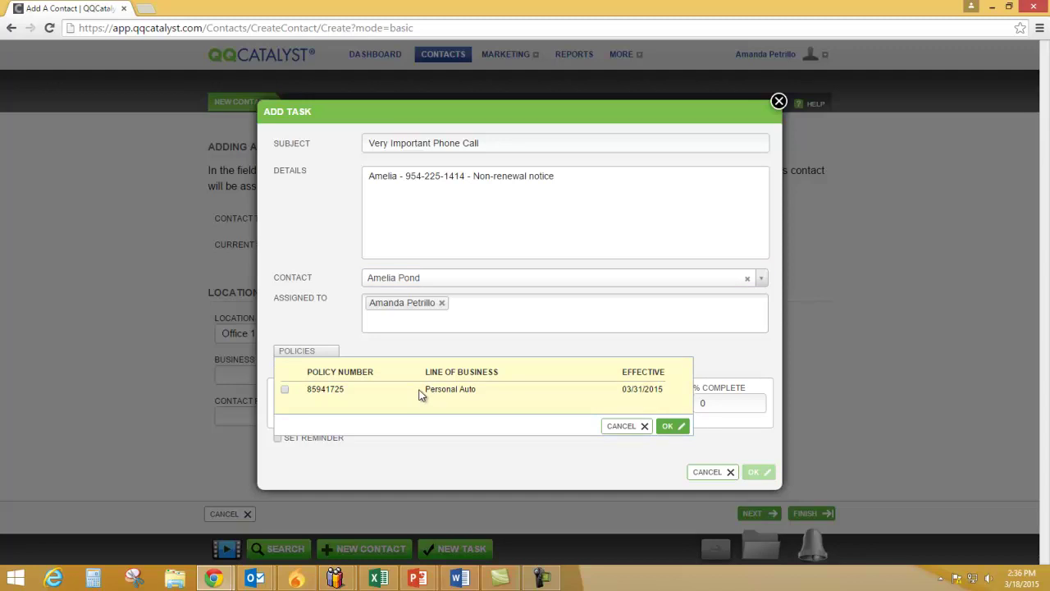
click(285, 391)
click(669, 426)
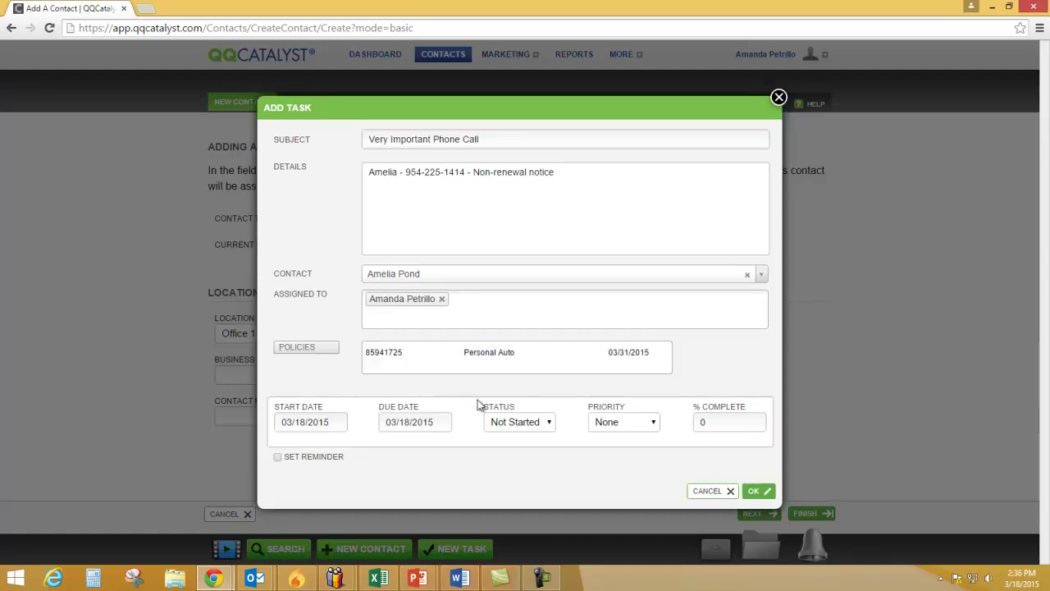
Add four more users to the task's Assigned To list
click(479, 304)
scroll(509, 377, down, 5)
click(507, 368)
click(563, 307)
scroll(533, 363, down, 2)
scroll(529, 369, down, 2)
click(520, 362)
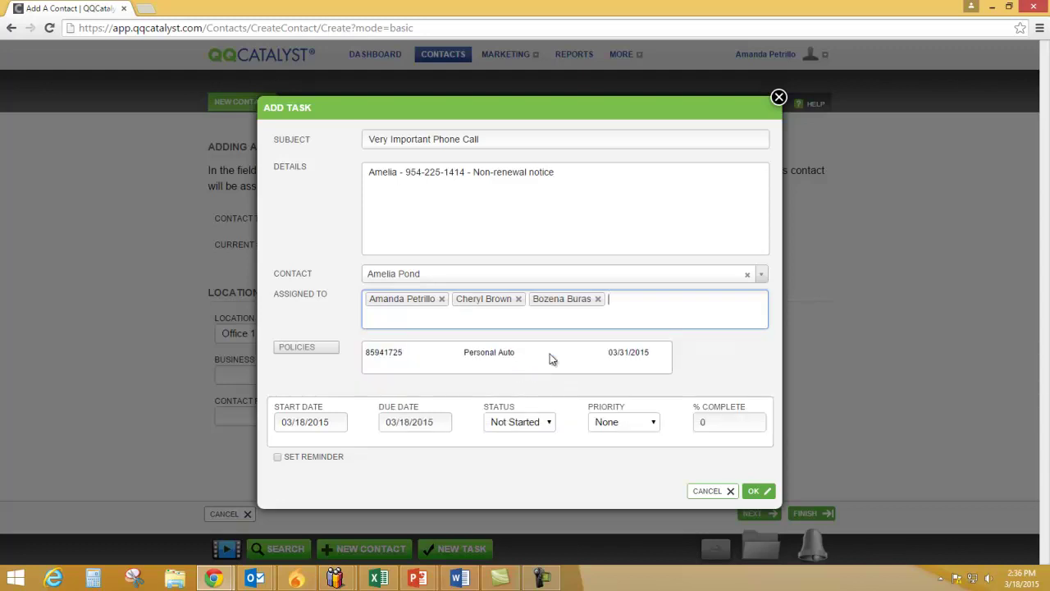
click(648, 312)
scroll(525, 376, down, 4)
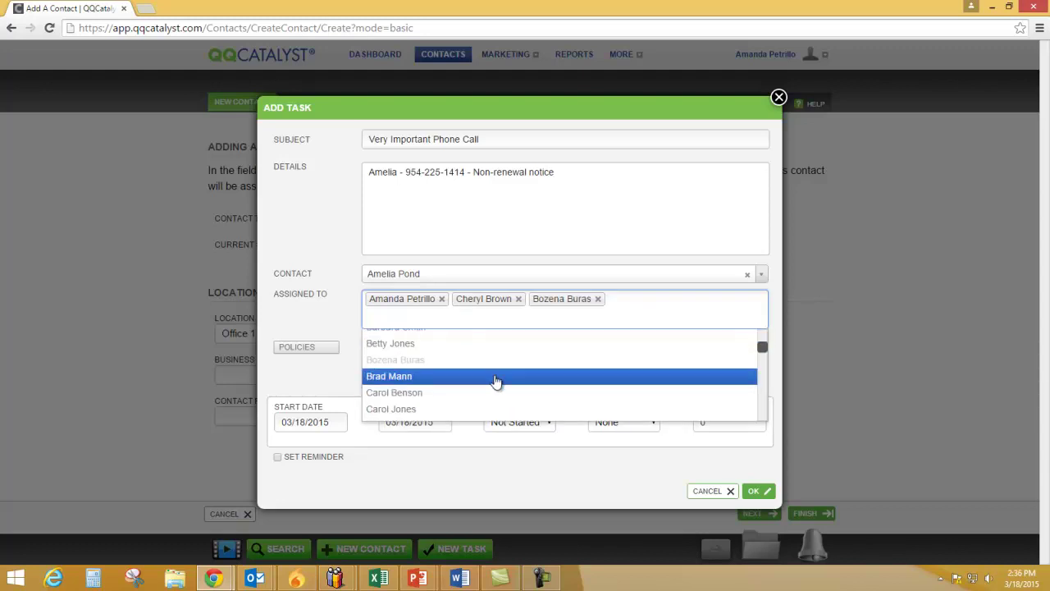
click(494, 377)
click(693, 313)
scroll(493, 386, down, 5)
click(457, 400)
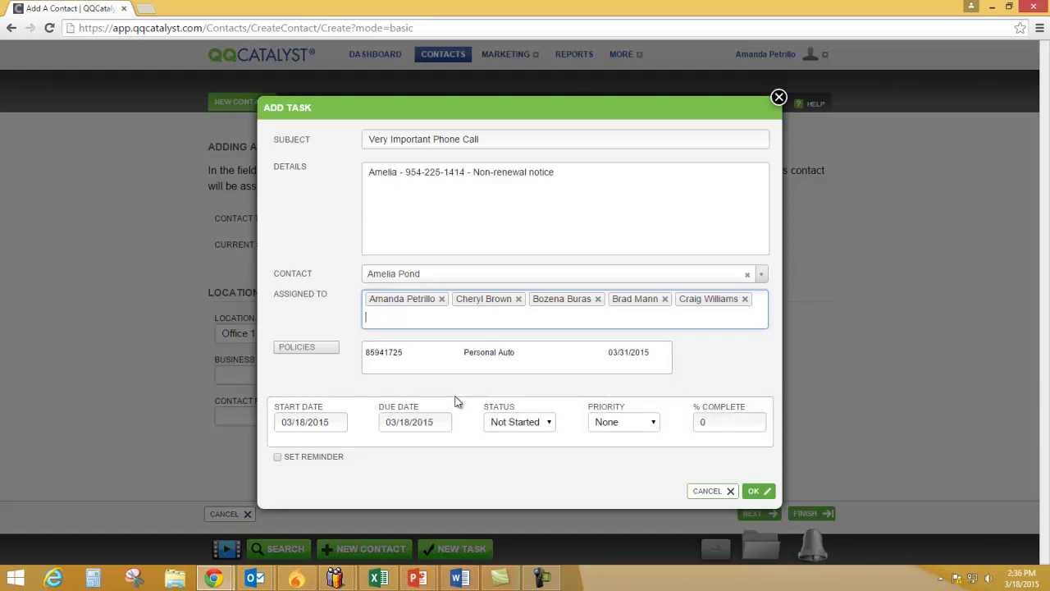
Remove the four extra assignees, leaving the task assigned to one user
click(518, 299)
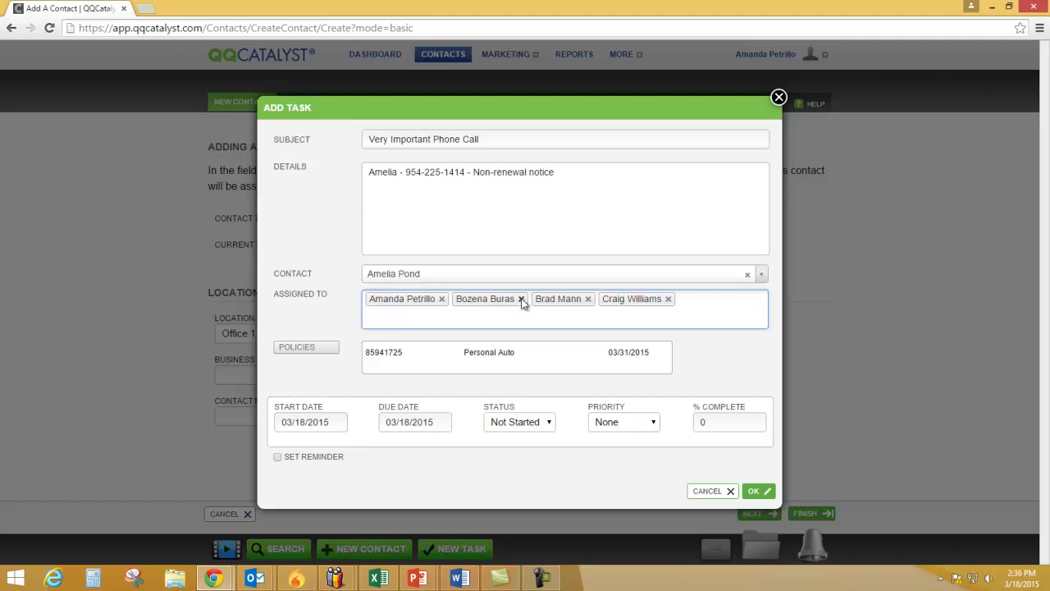
click(521, 300)
click(508, 300)
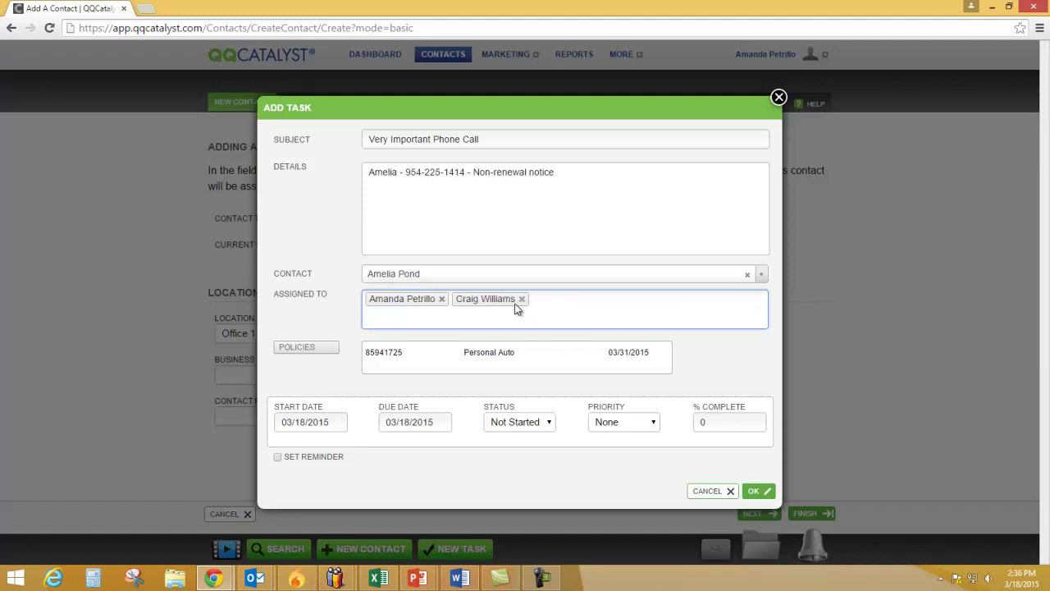
click(522, 299)
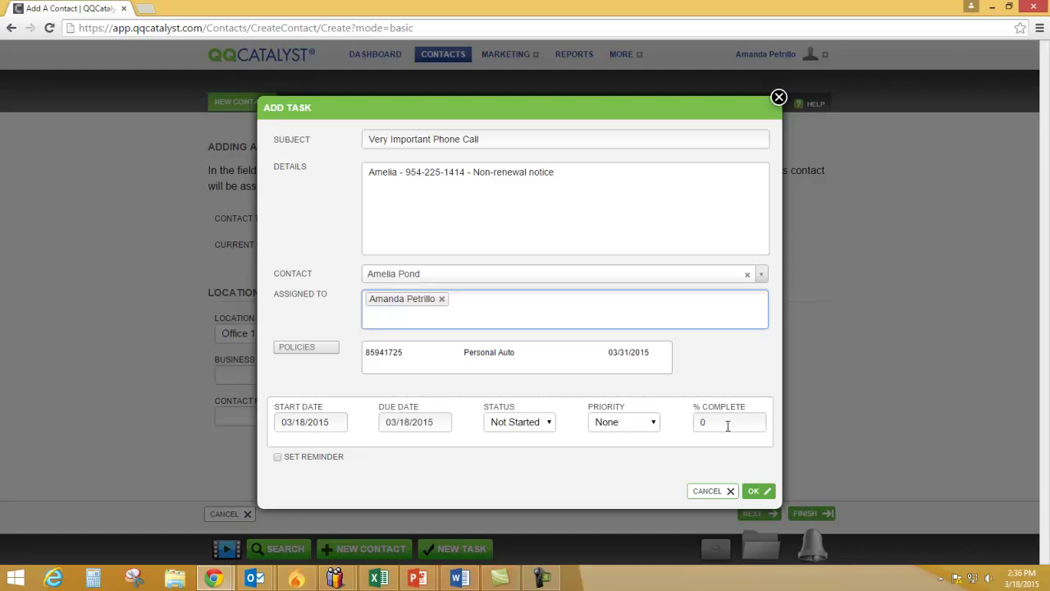
Keep start and due dates at 03/18/2015, set status to Waiting and priority to High
click(308, 423)
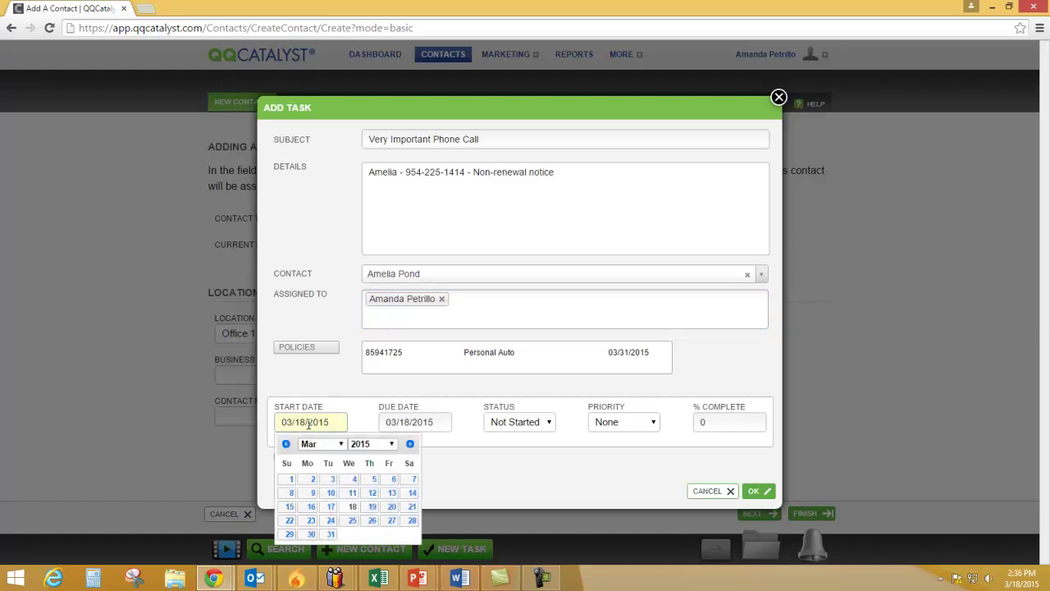
click(389, 422)
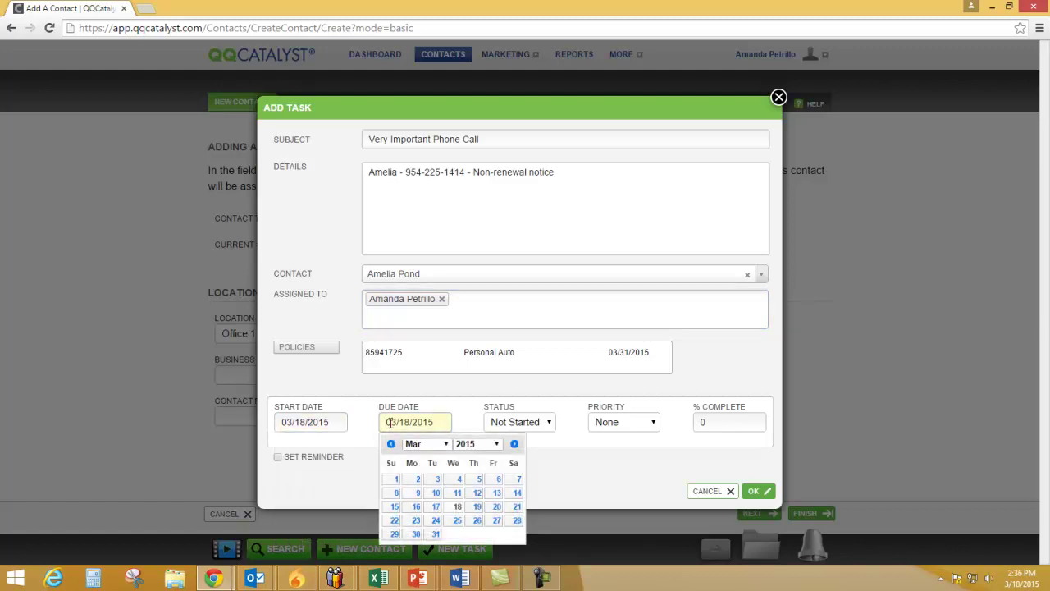
click(539, 425)
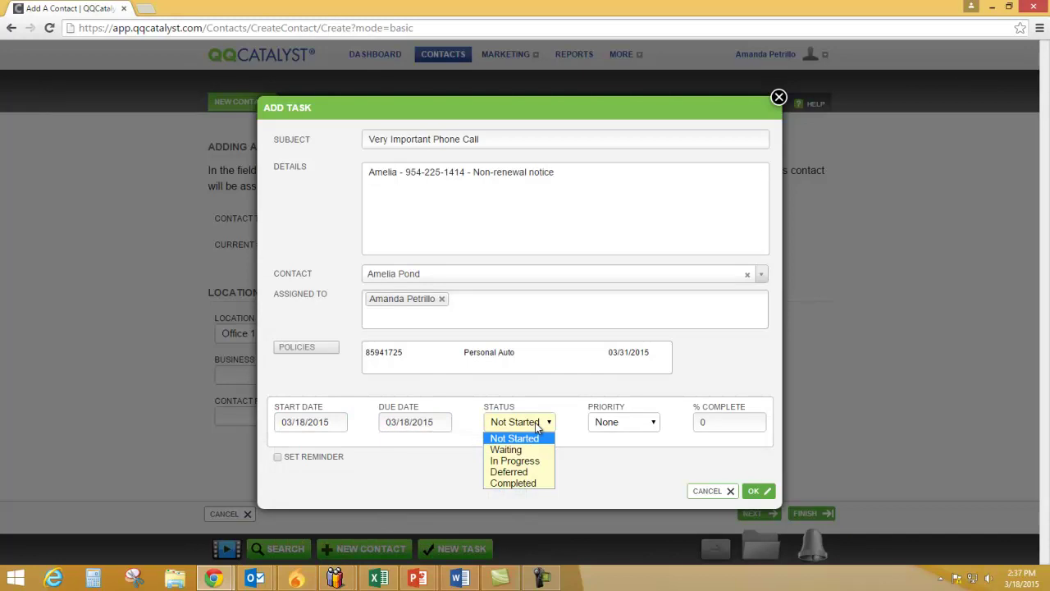
click(532, 451)
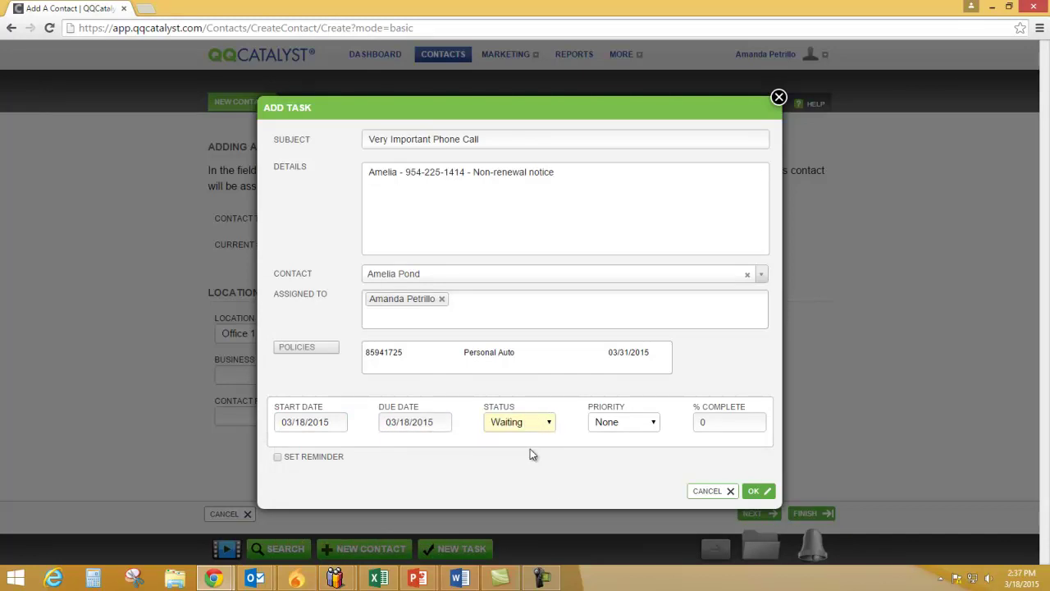
click(650, 423)
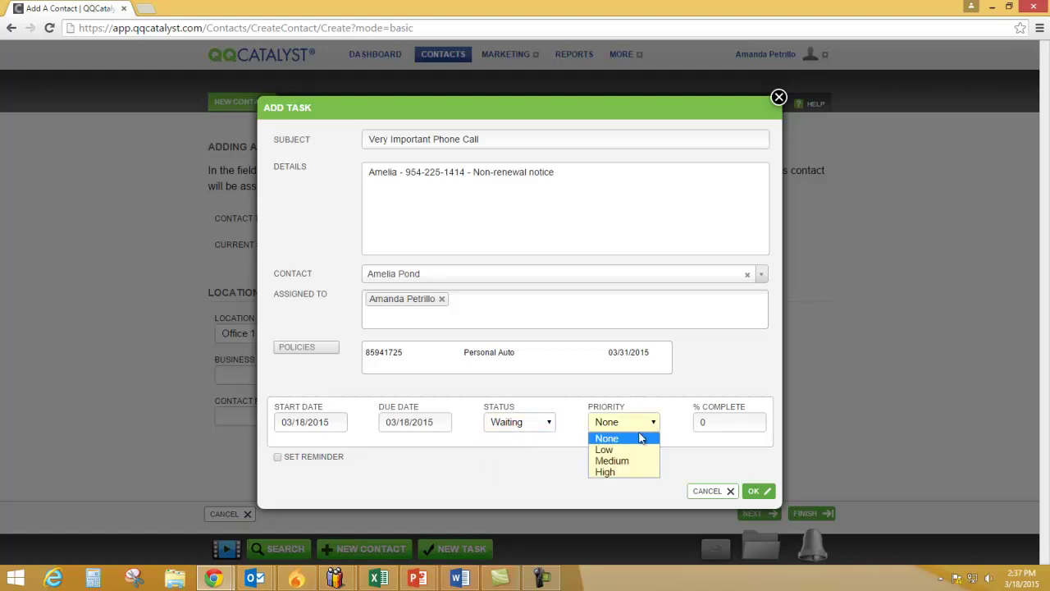
click(621, 471)
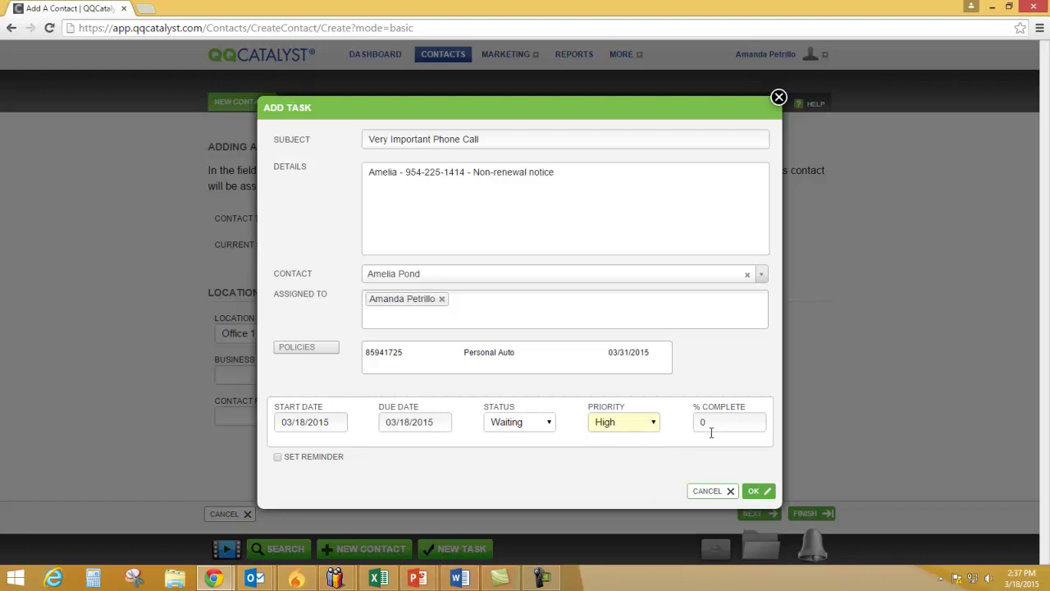
Turn on a reminder for 03/18/2015 at 02:38 PM and save the task
click(277, 459)
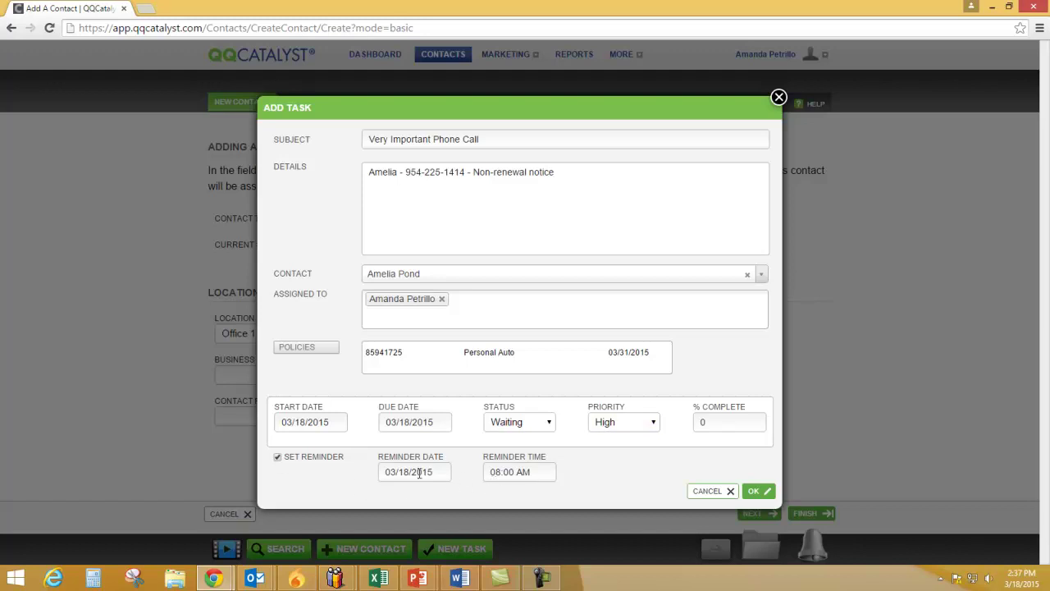
click(419, 474)
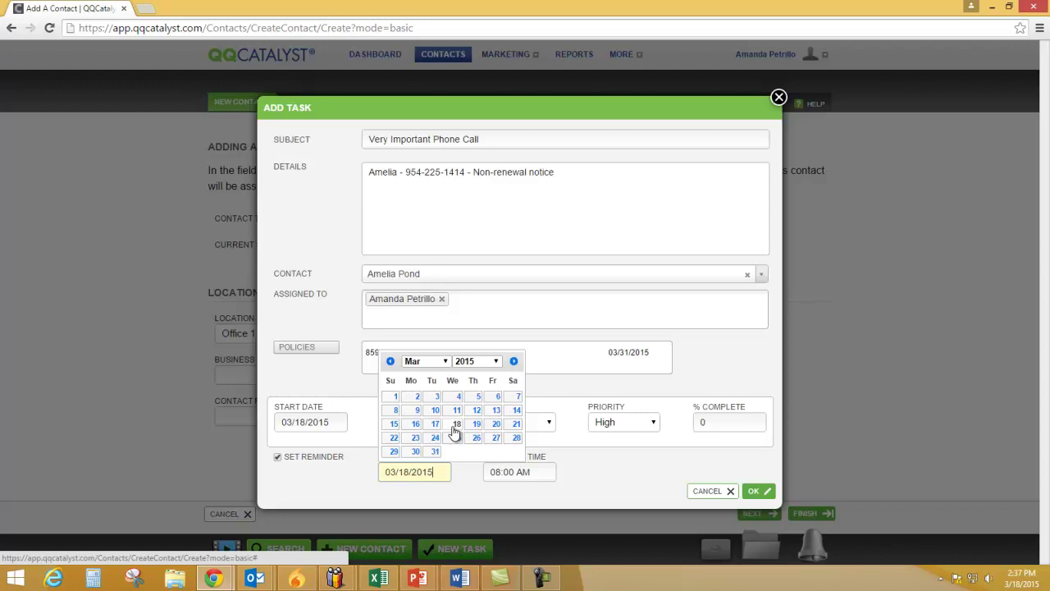
click(455, 426)
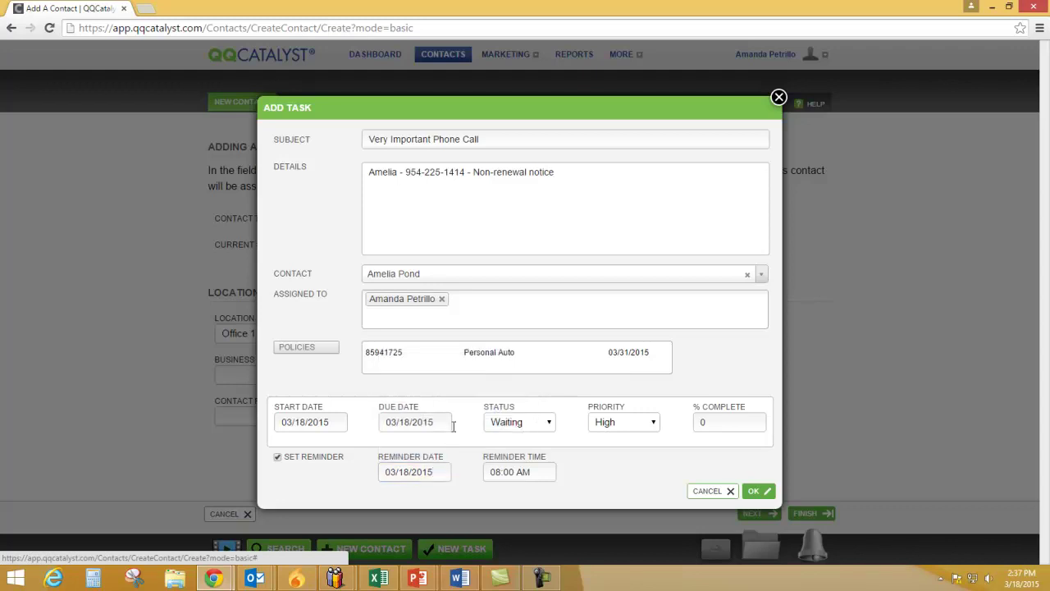
click(540, 471)
drag(540, 472, 485, 473)
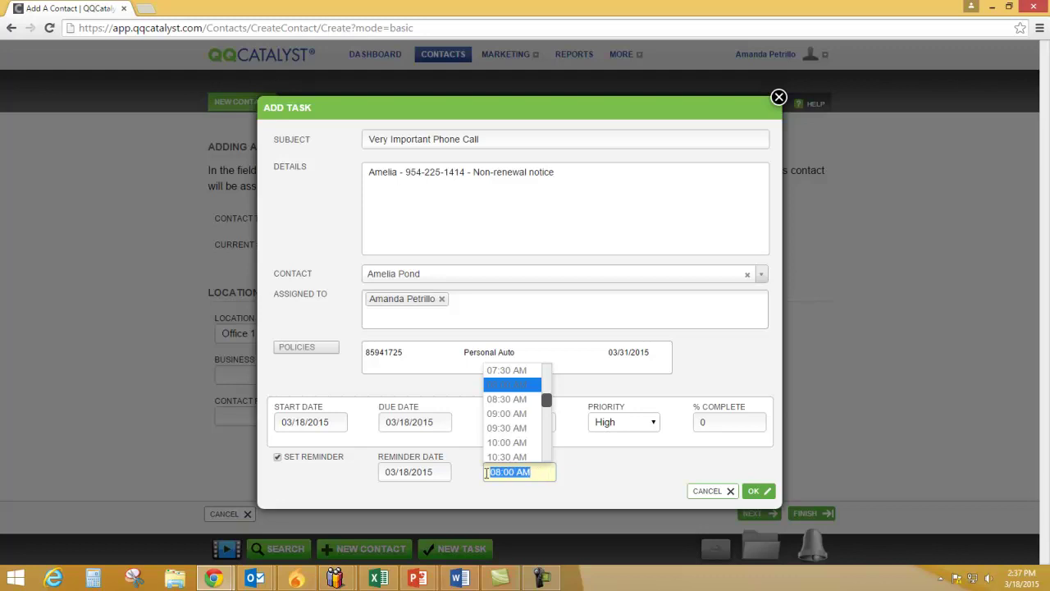
text(02: 38 PM)
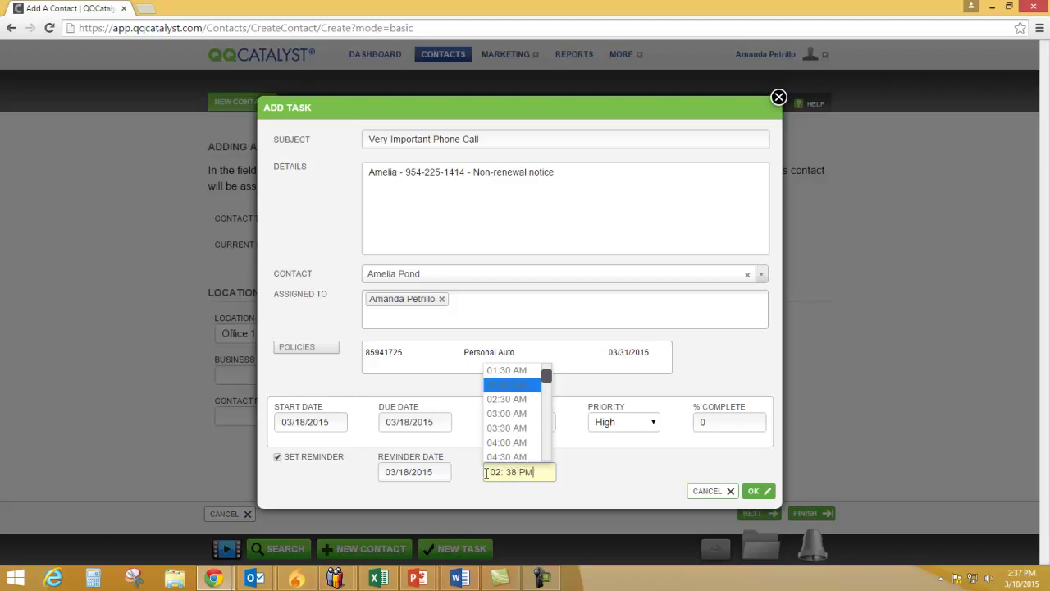
click(604, 476)
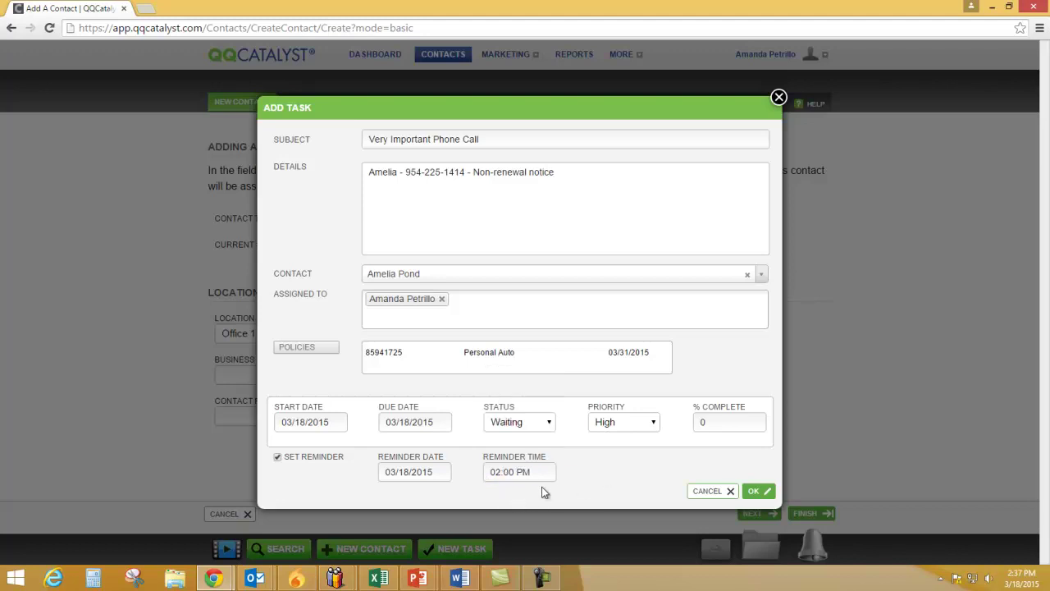
double_click(512, 471)
text(38)
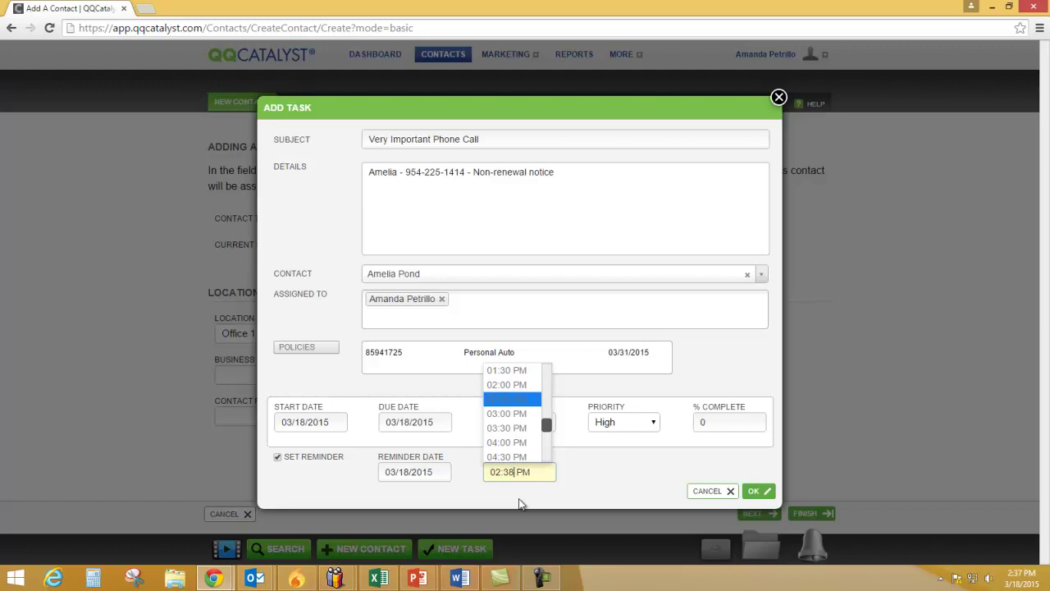
click(598, 489)
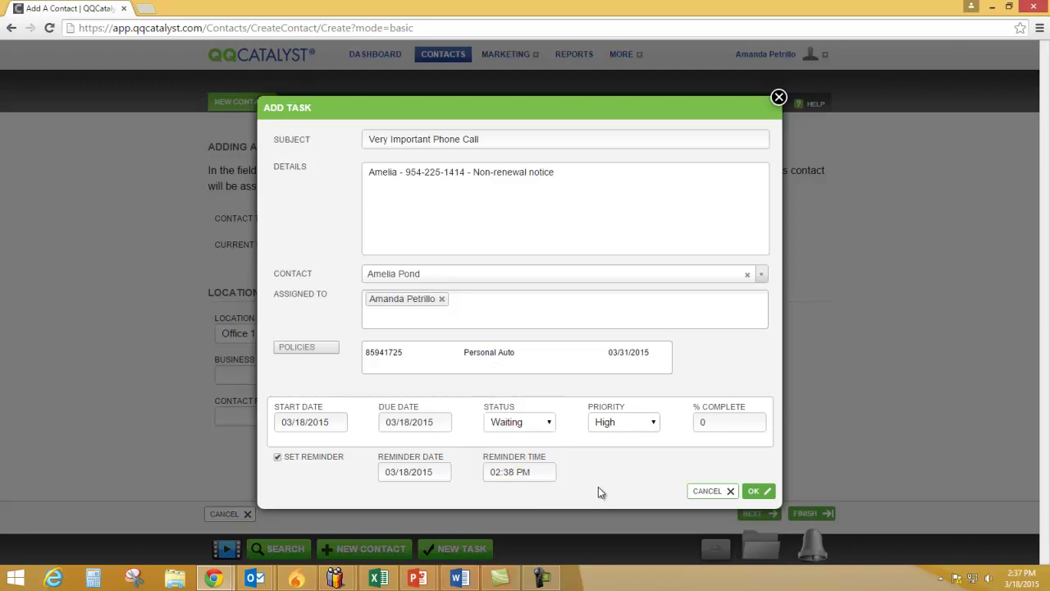
click(761, 492)
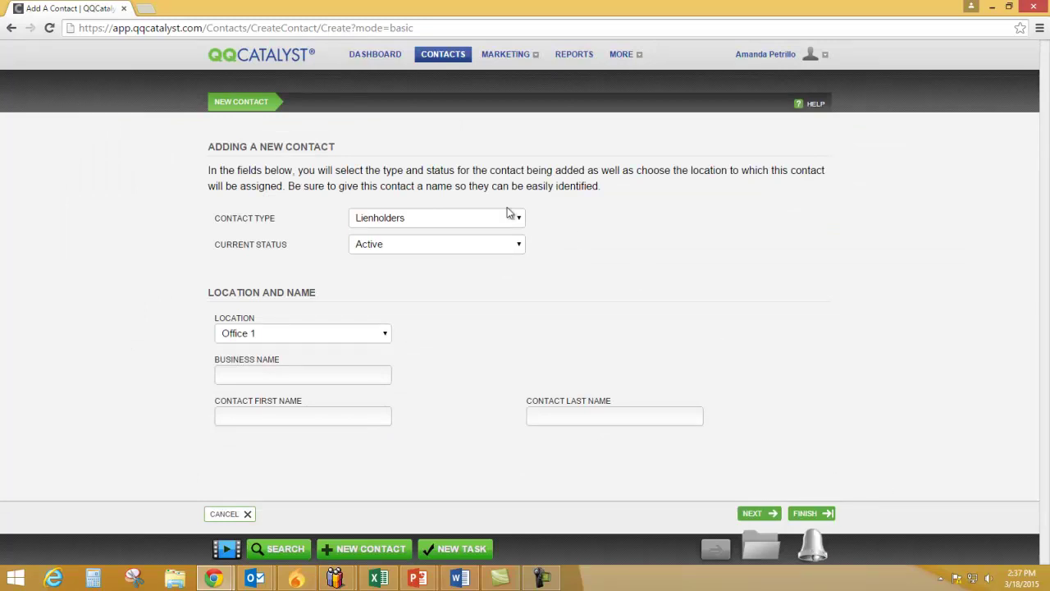
Go back to the Dashboard to see the Waiting 'Very Important Phone Call' task
click(386, 61)
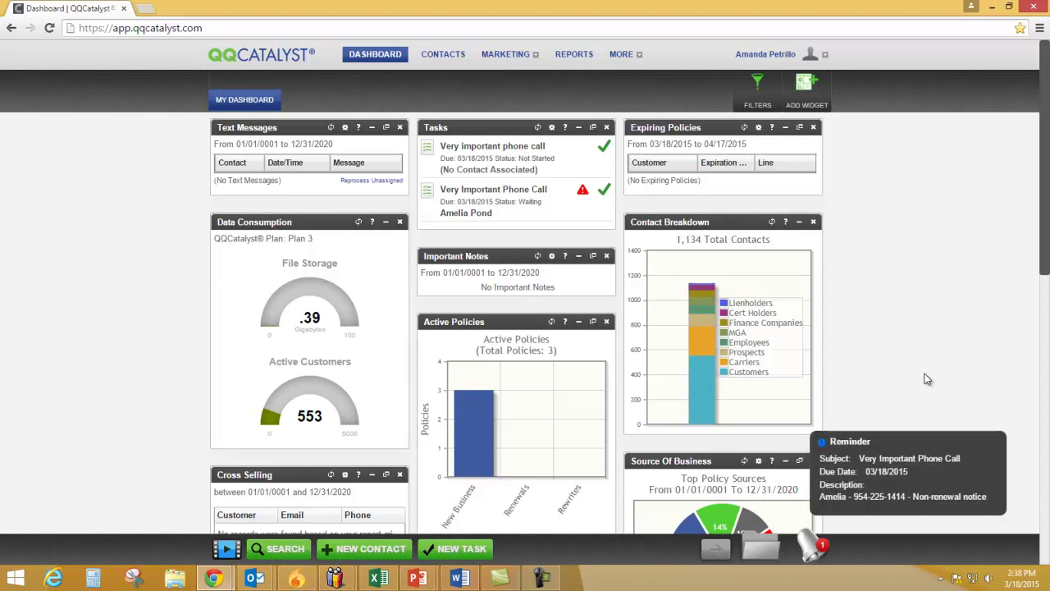
click(995, 448)
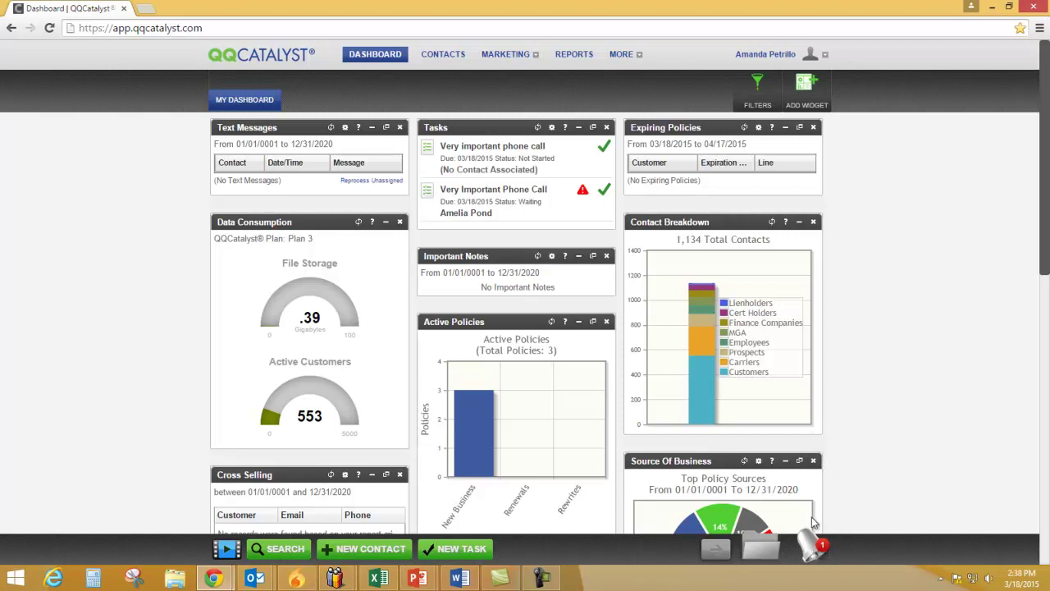
click(812, 548)
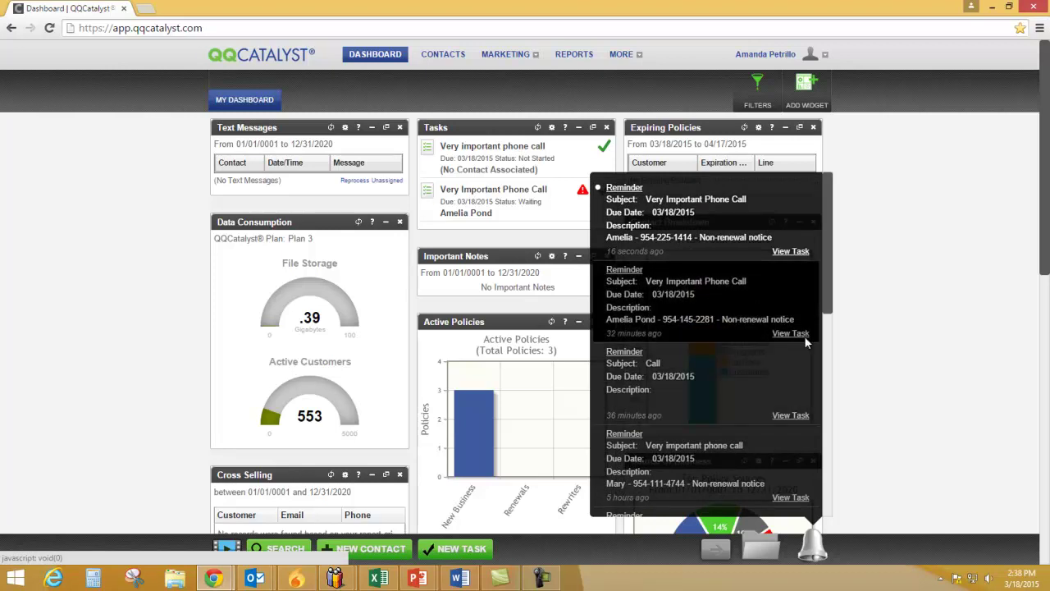
click(896, 392)
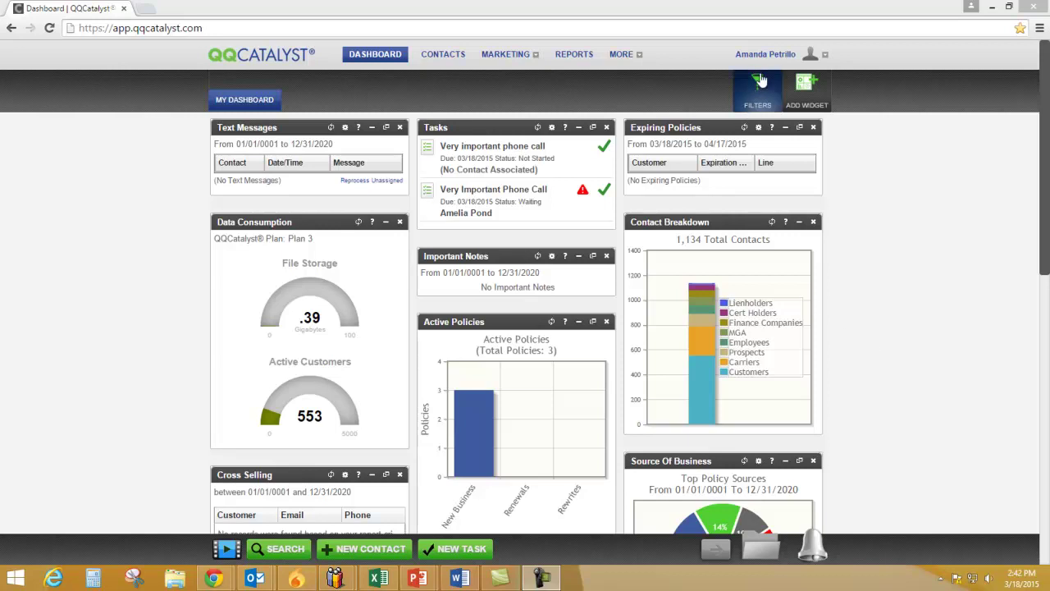
Show the Preferences submenu under the user-name menu, with personal, location and global options
mouse_move(763, 57)
mouse_move(765, 78)
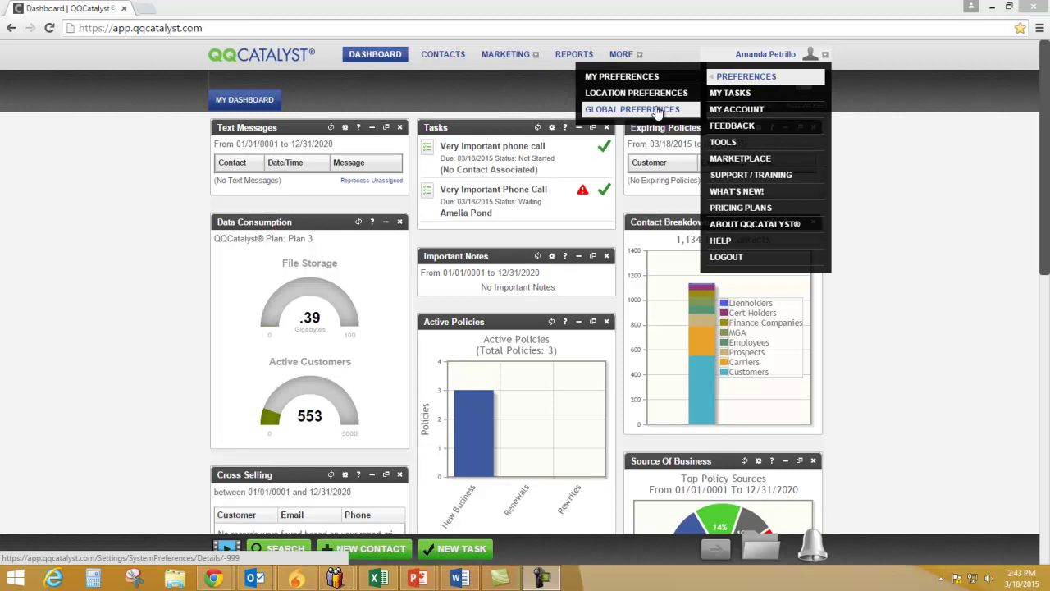
Open Global Preferences, look through QuickBooks, About Us and Sublines, then return to Agency Fees
click(657, 110)
click(669, 117)
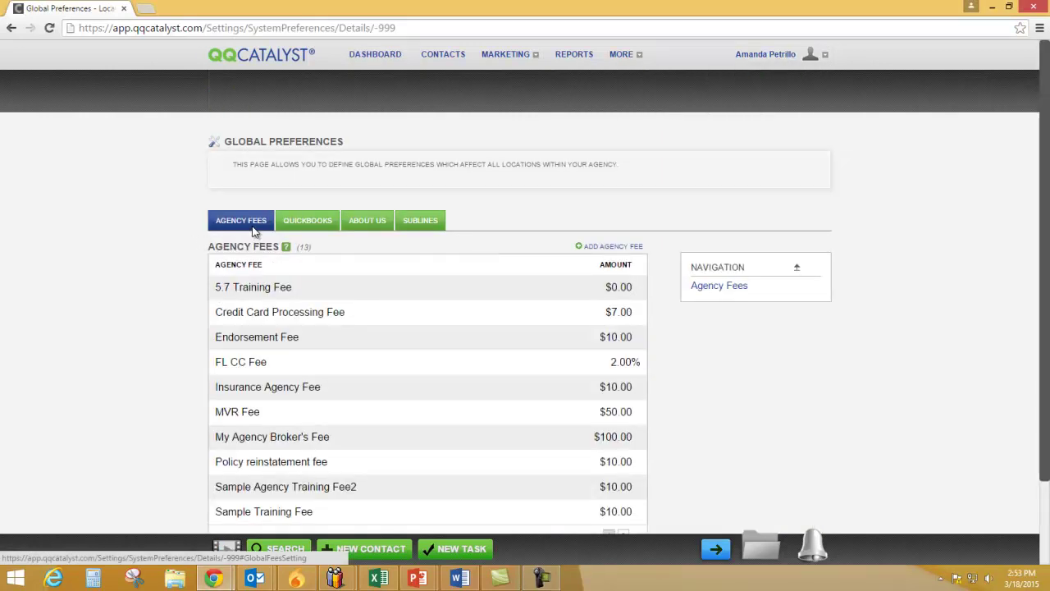
click(309, 230)
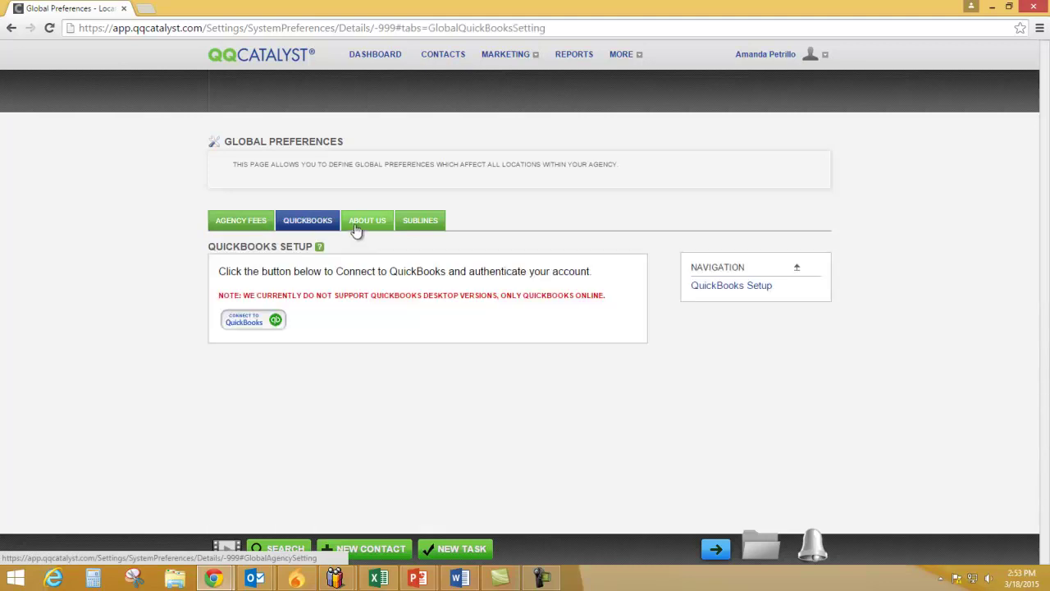
click(358, 228)
click(419, 221)
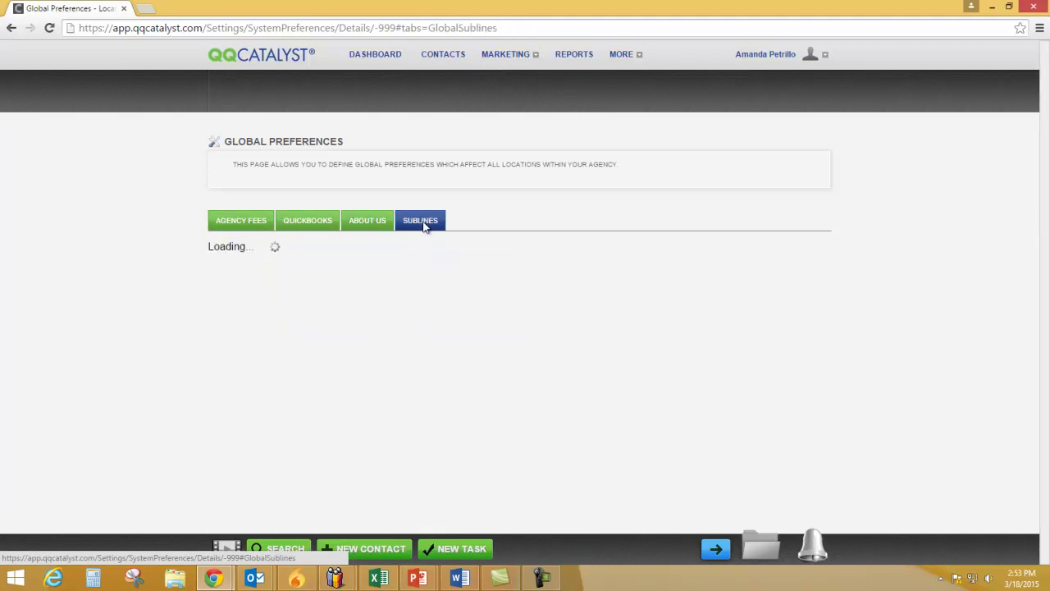
click(308, 225)
click(250, 230)
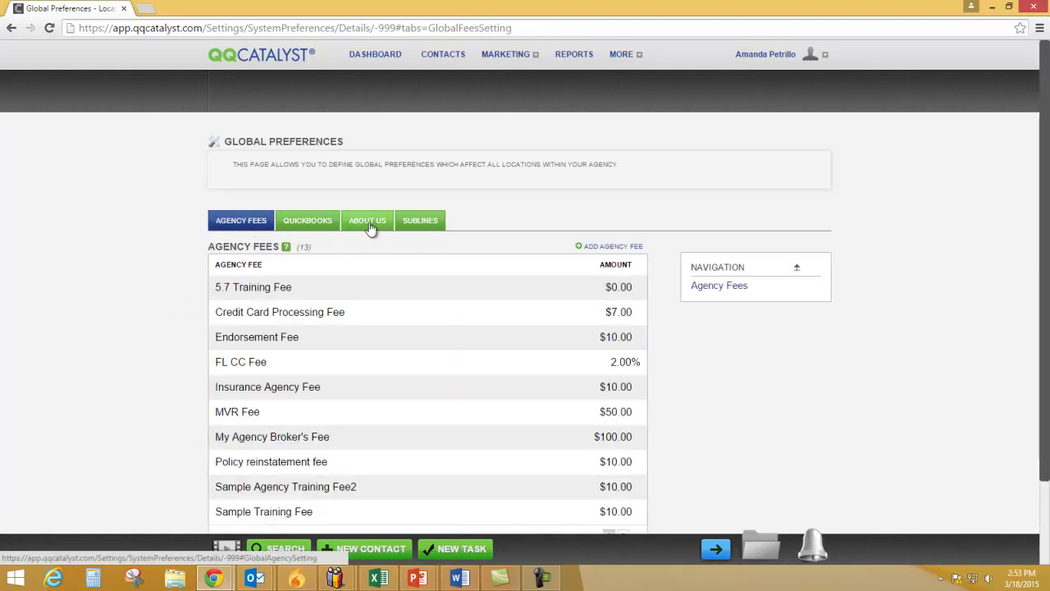
click(367, 226)
click(254, 230)
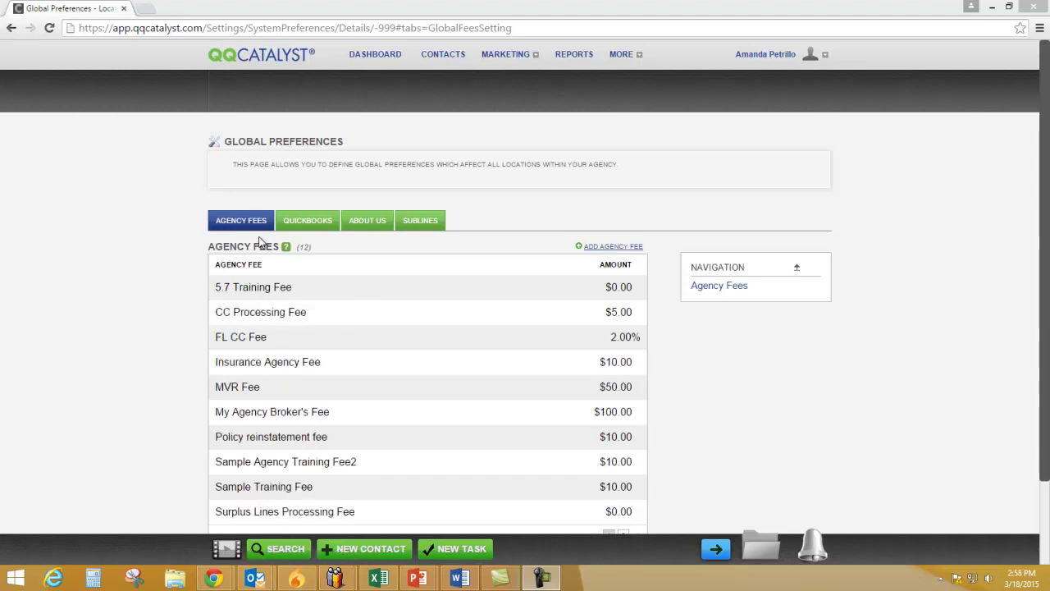
Add a dollar-type agency fee named 'Endorsement Fee' with amount 10.00 and save it
click(624, 247)
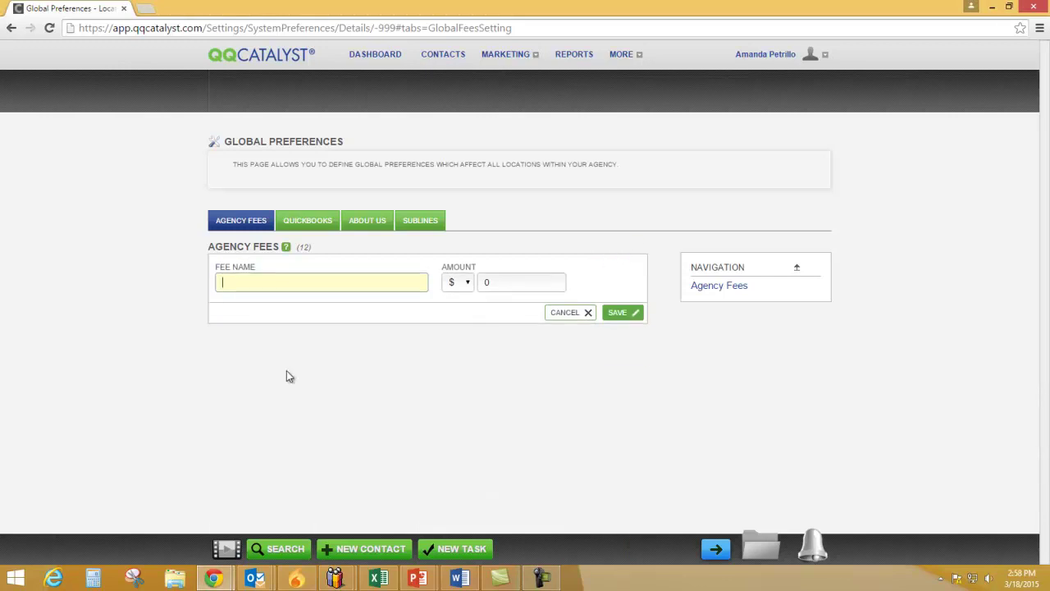
click(468, 286)
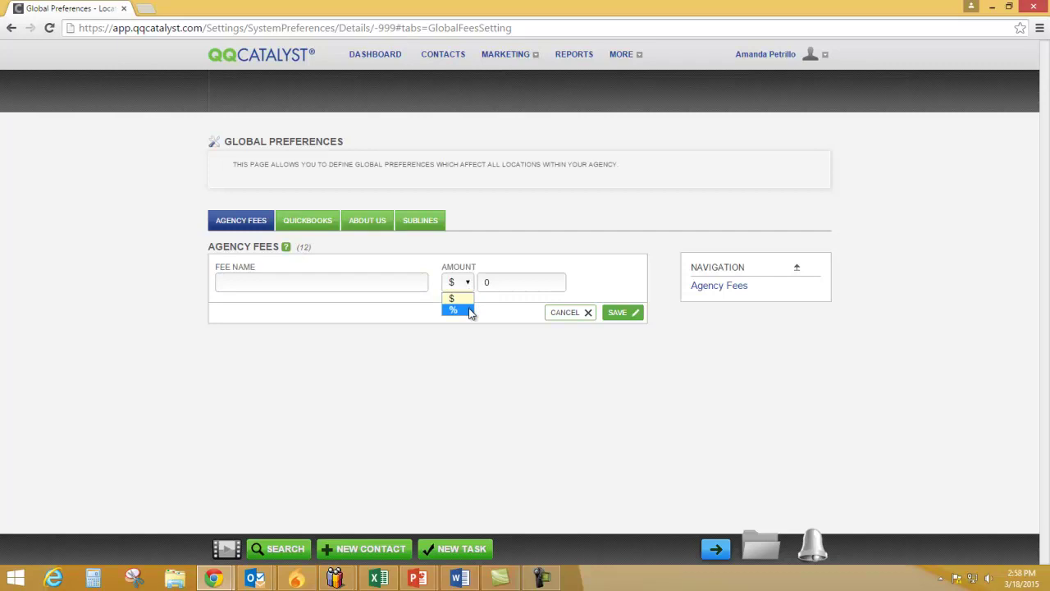
click(496, 283)
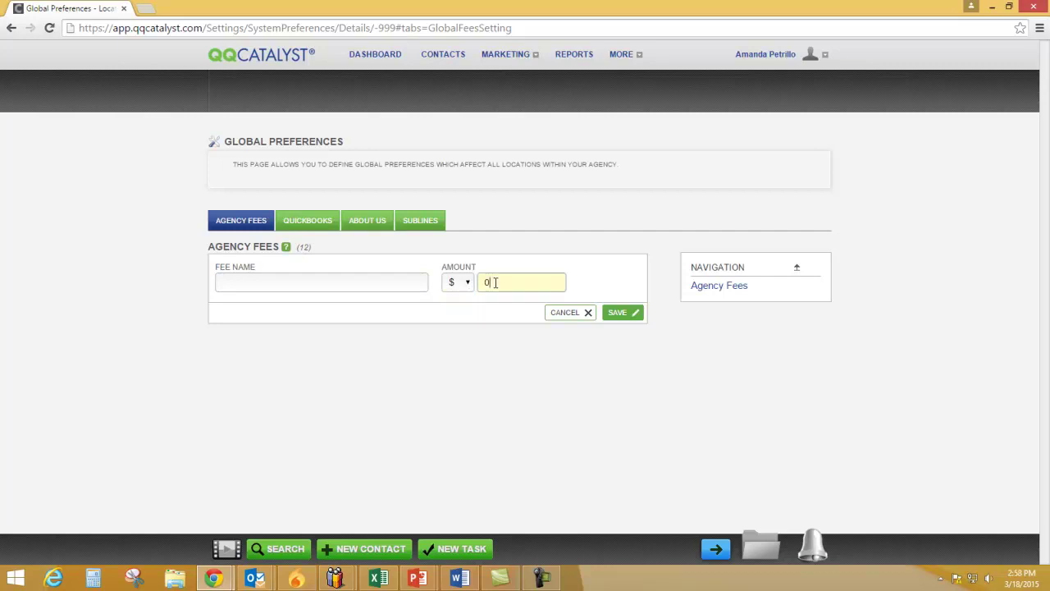
click(395, 288)
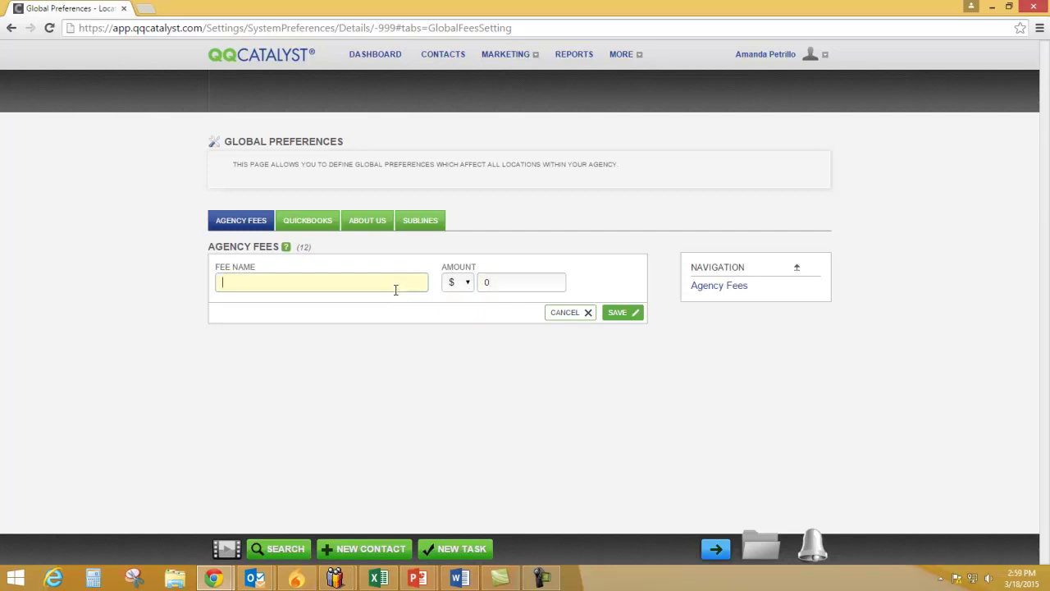
text(Endorsement)
text(Fee)
click(511, 285)
text(10.00)
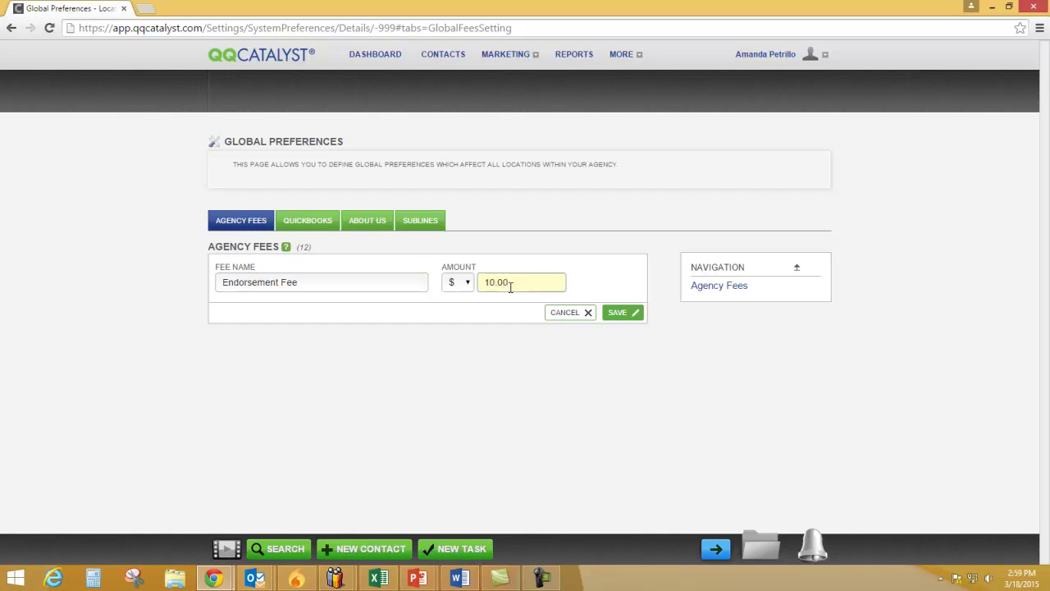
click(621, 312)
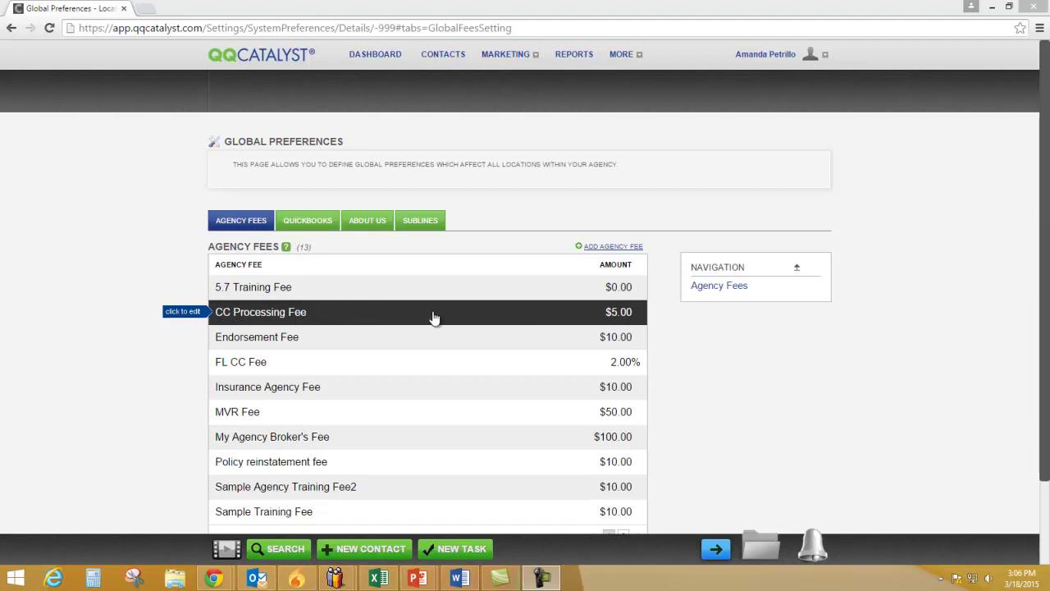
Change the CC Processing Fee amount from 5 to 7 and save
click(318, 314)
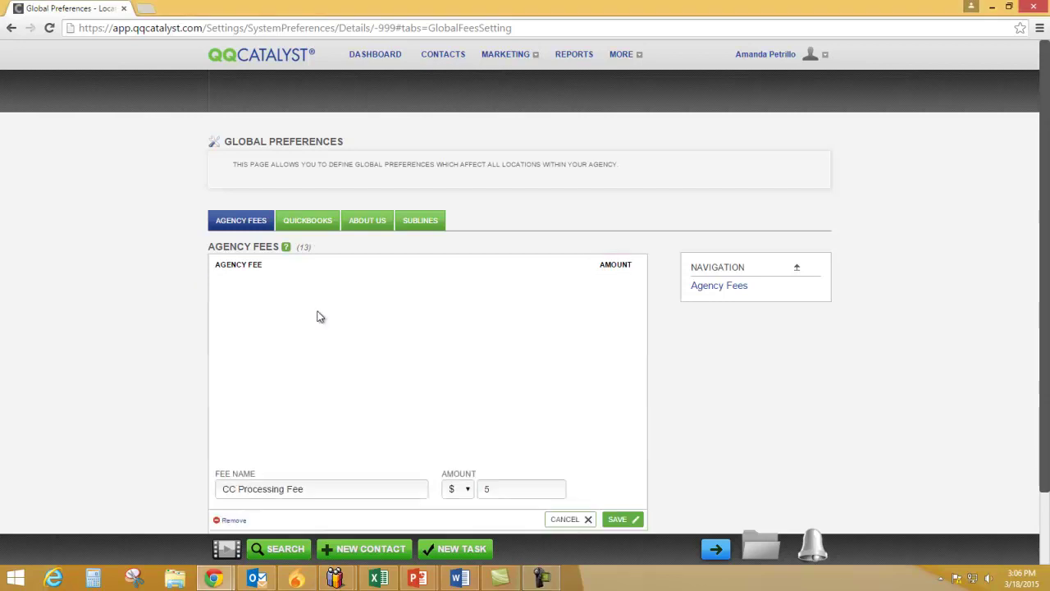
click(499, 284)
key(BackSpace)
text(7)
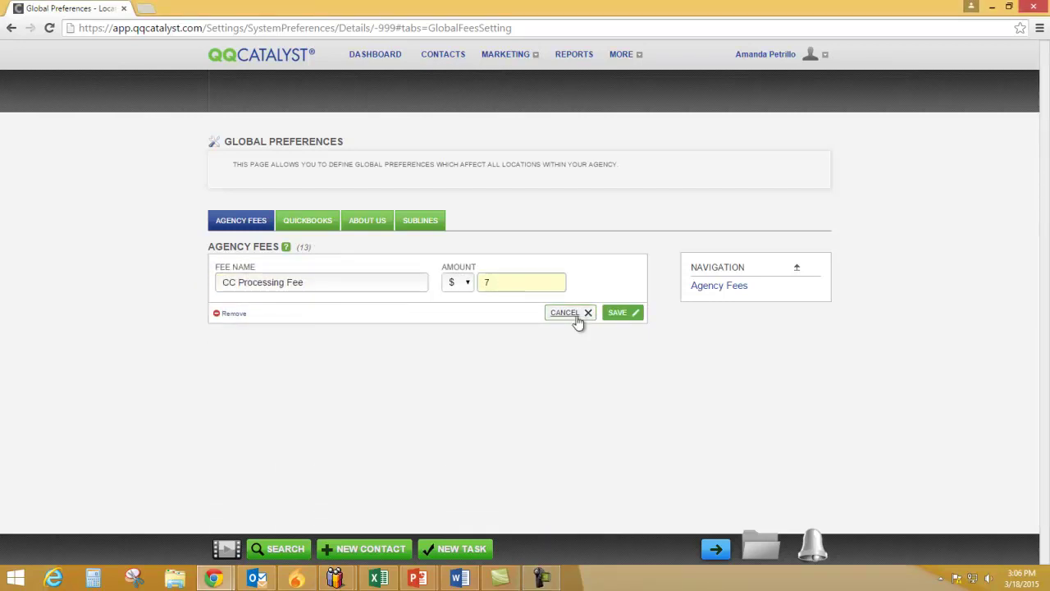
click(615, 314)
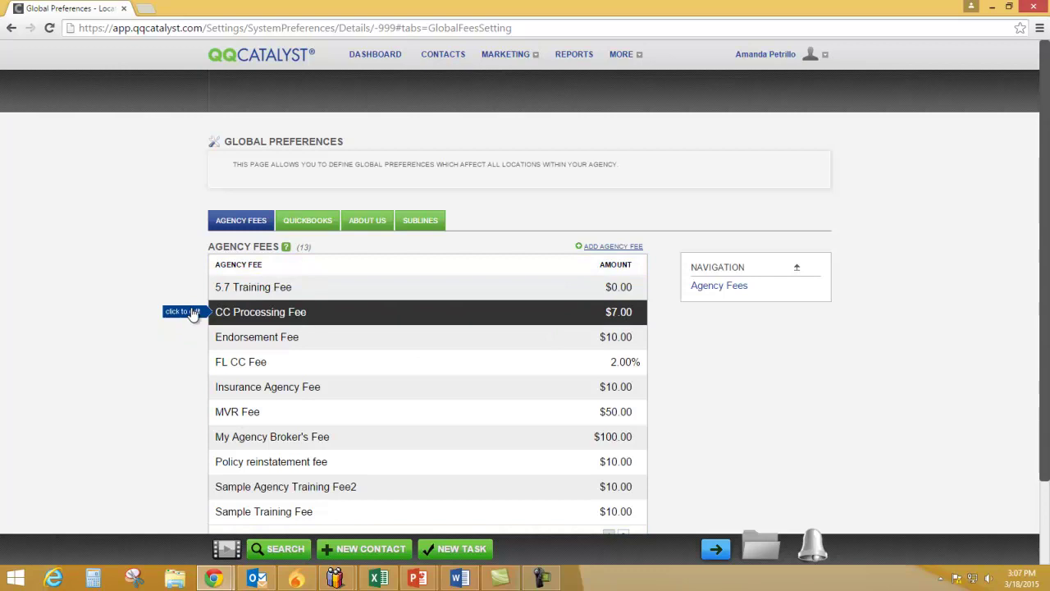
Delete the CC Processing Fee, confirming the removal
click(287, 316)
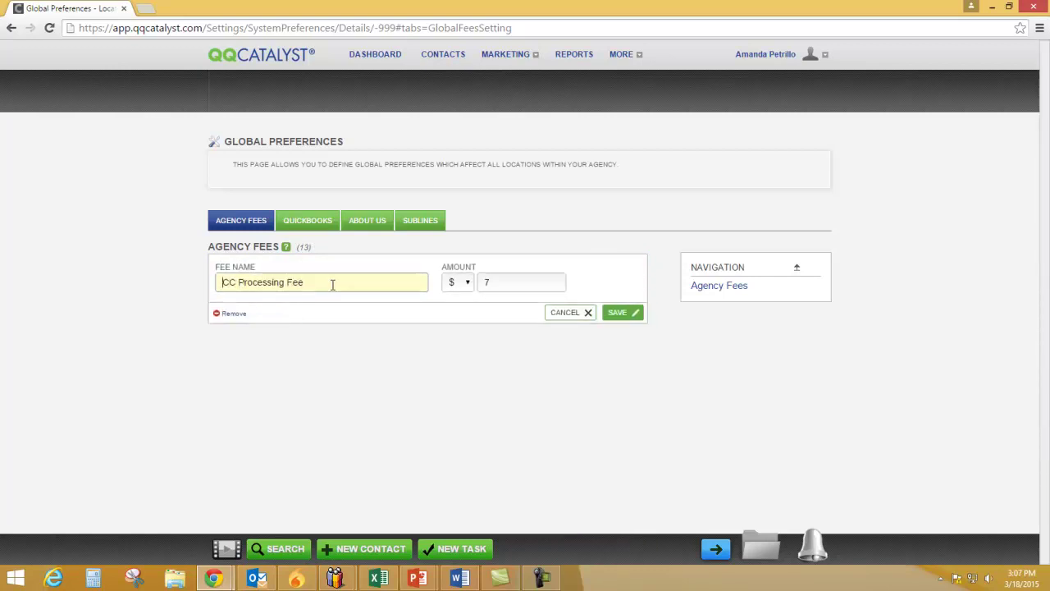
click(233, 315)
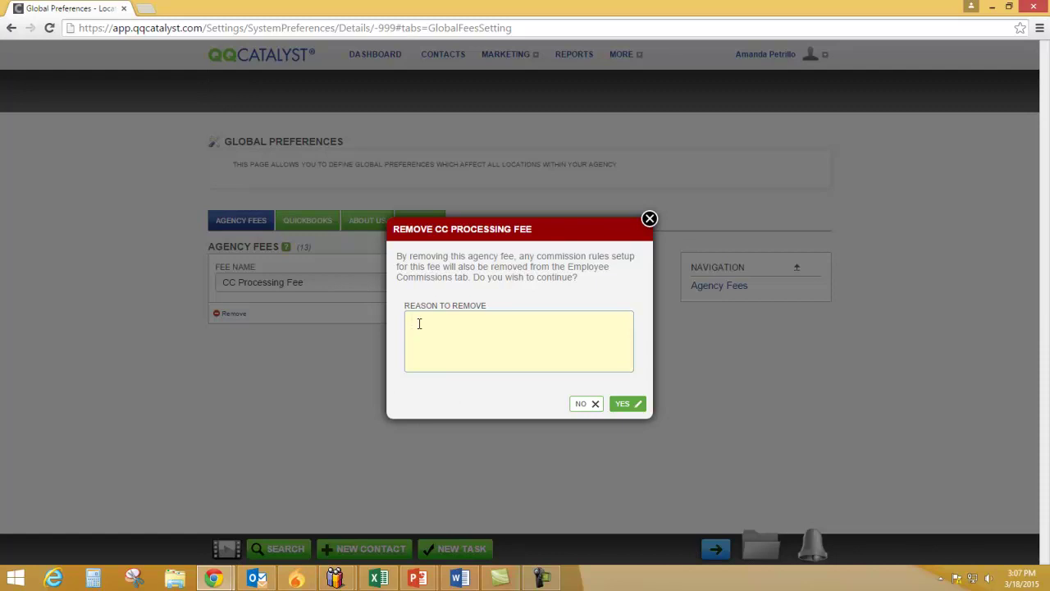
click(625, 404)
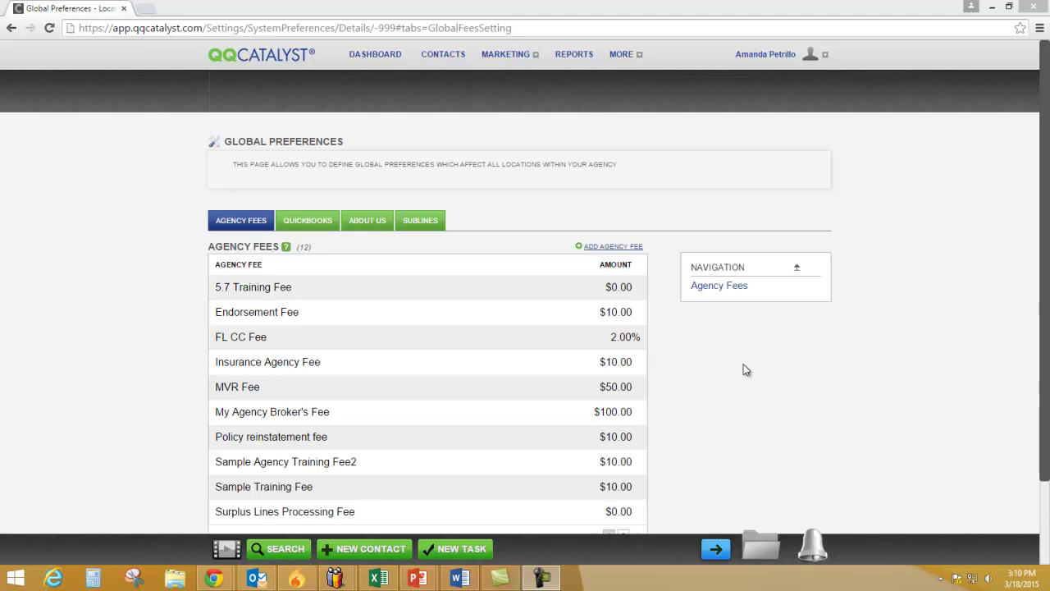
Open QuickBooks Setup, start the Intuit sign-in, then close it, leaving QuickBooks unconnected
click(319, 233)
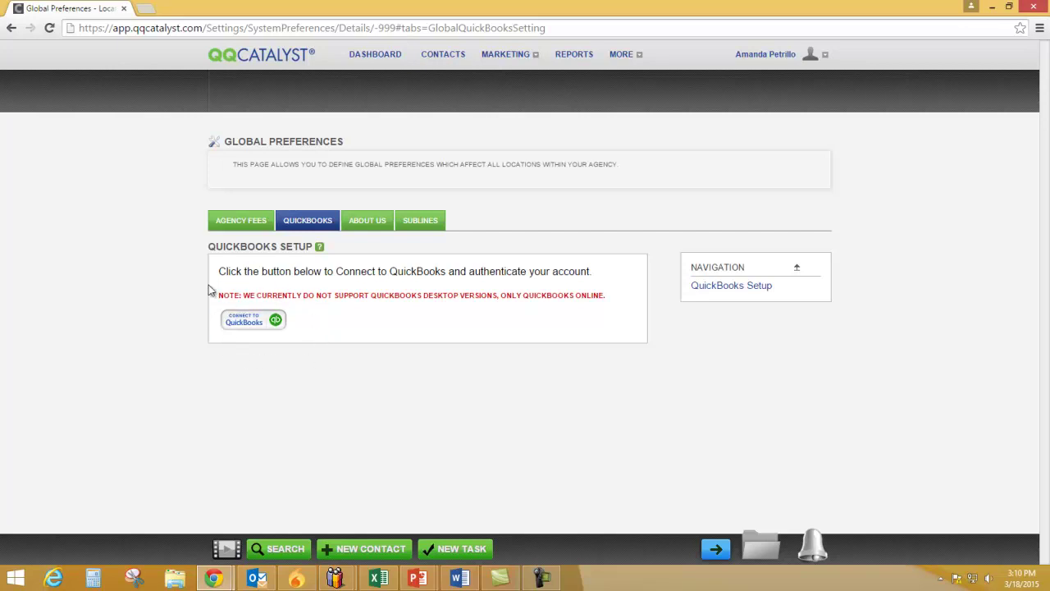
click(247, 328)
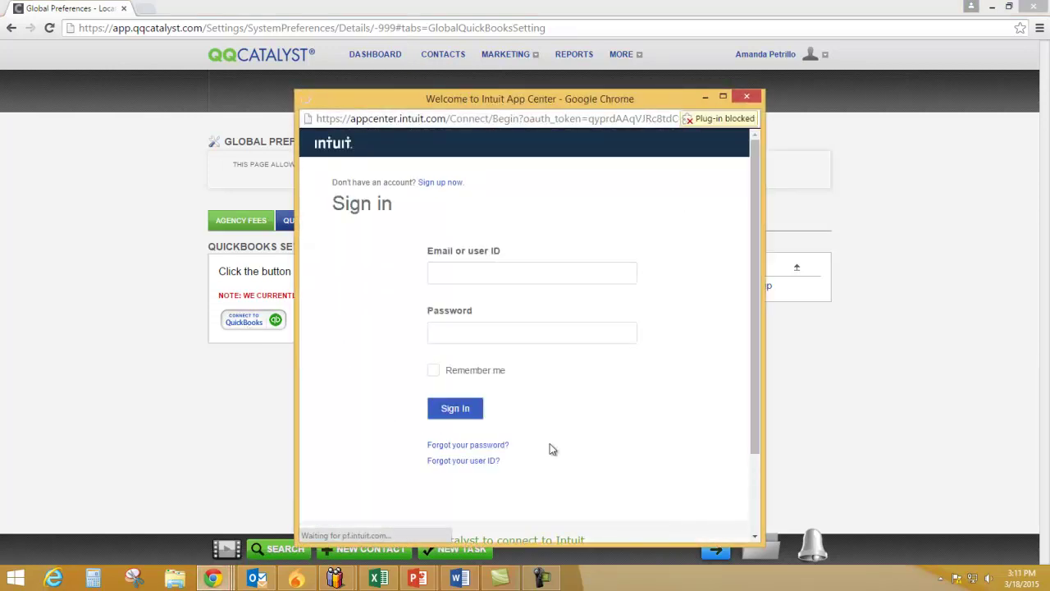
click(483, 275)
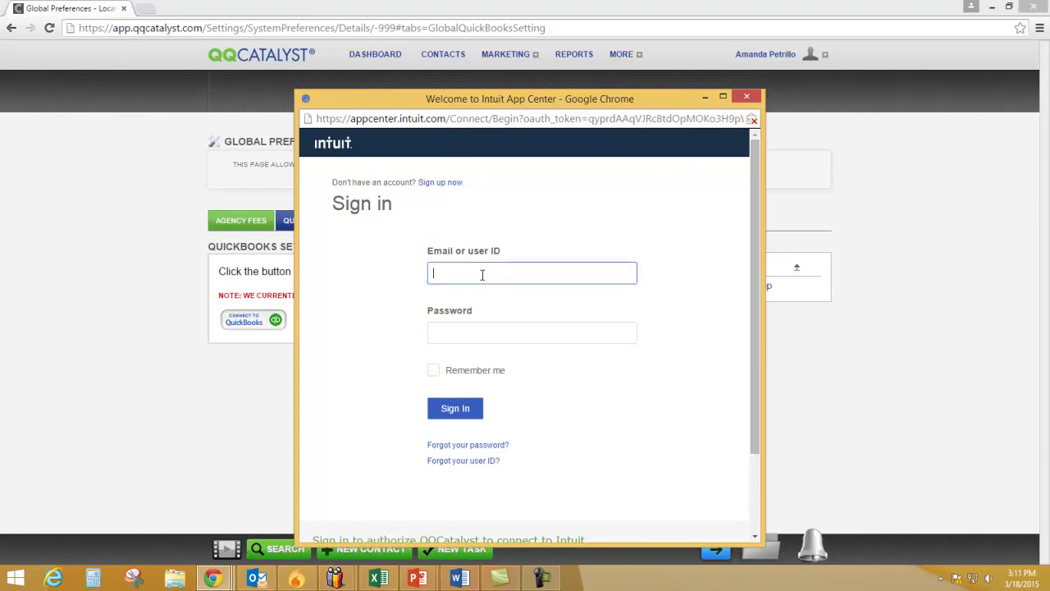
click(495, 330)
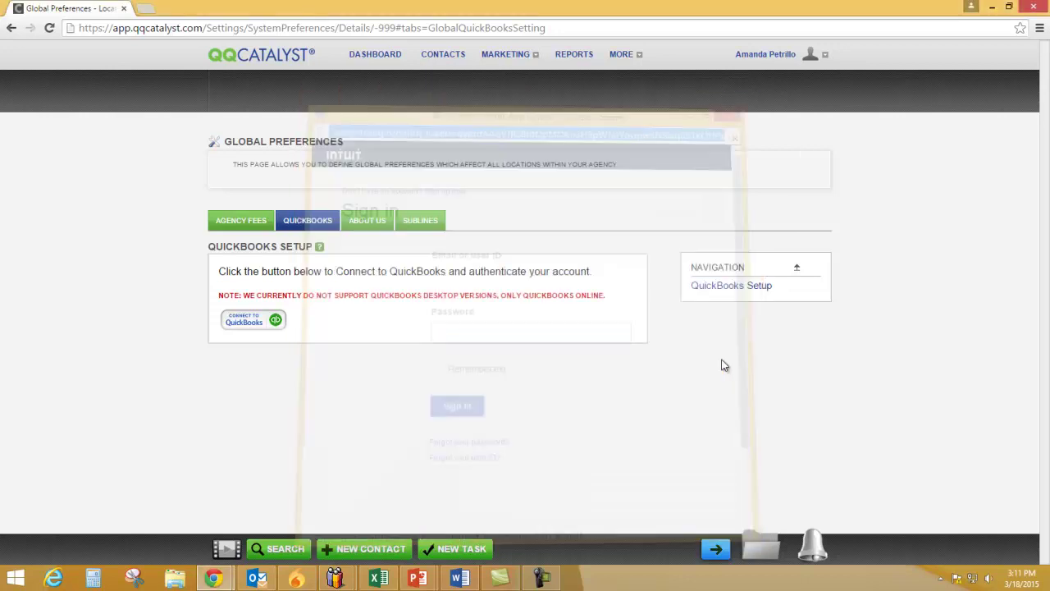
click(747, 97)
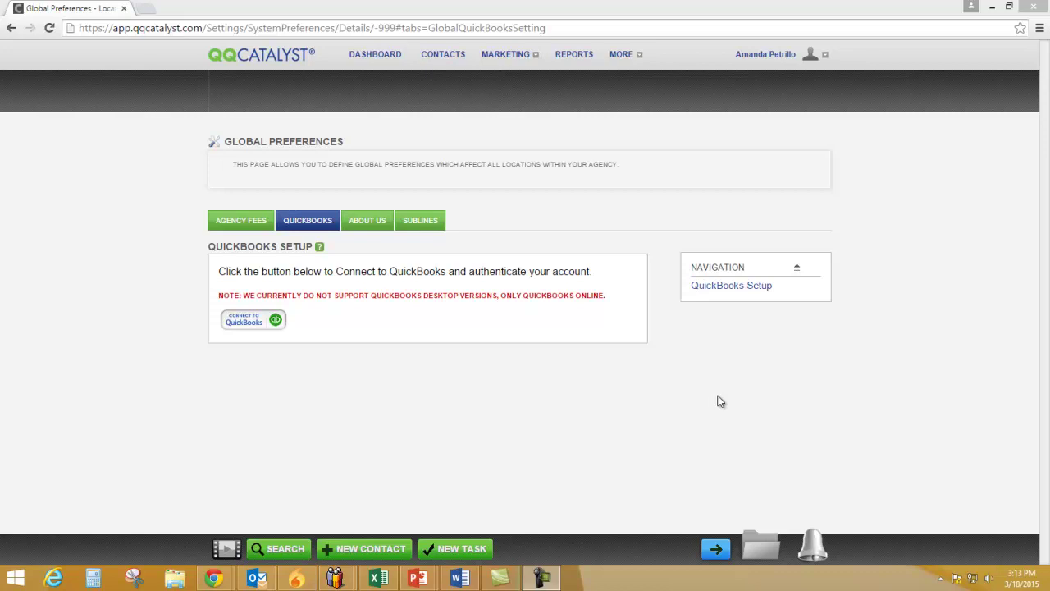
mouse_move(767, 59)
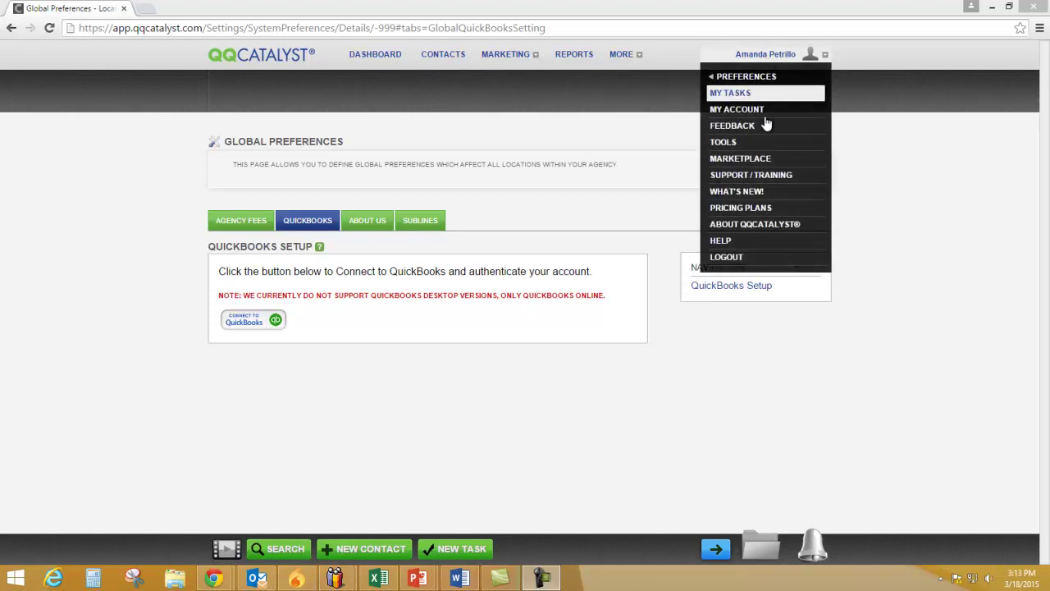
click(769, 176)
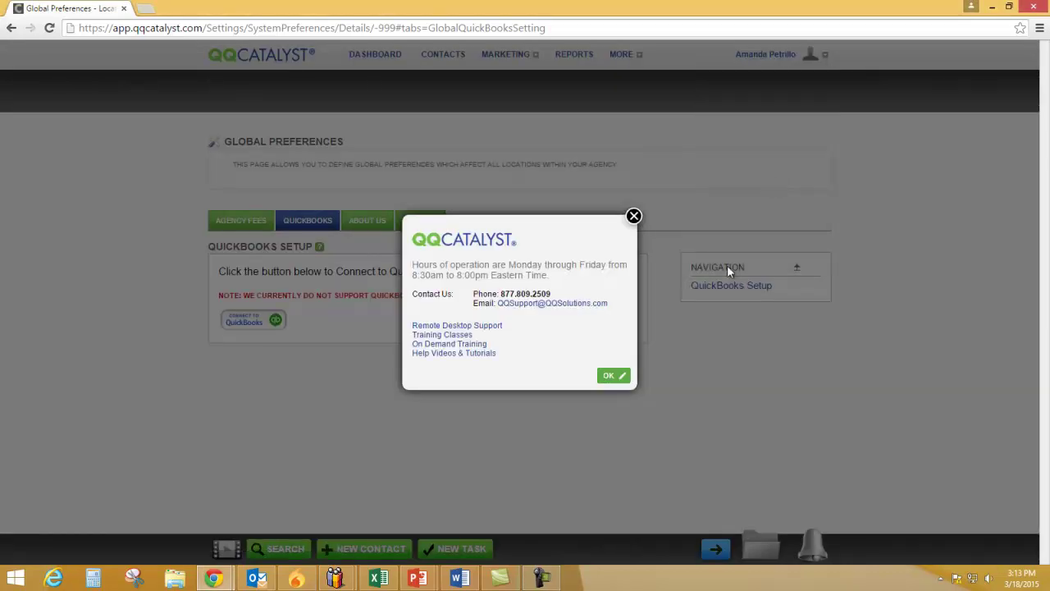
click(635, 217)
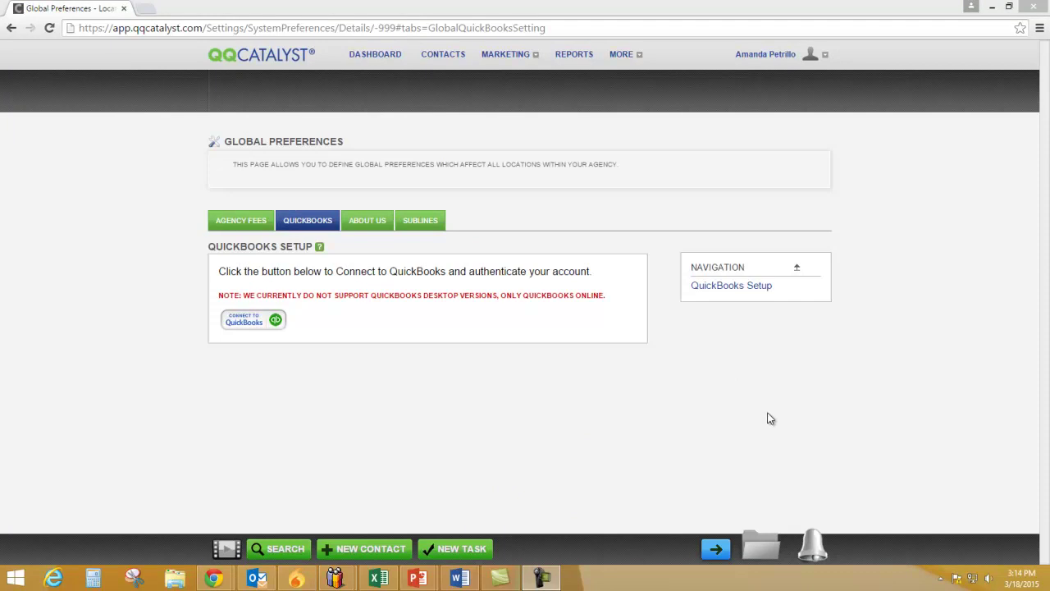
Resave the About Us text unchanged, then display the 12-entry Sublines list
click(379, 229)
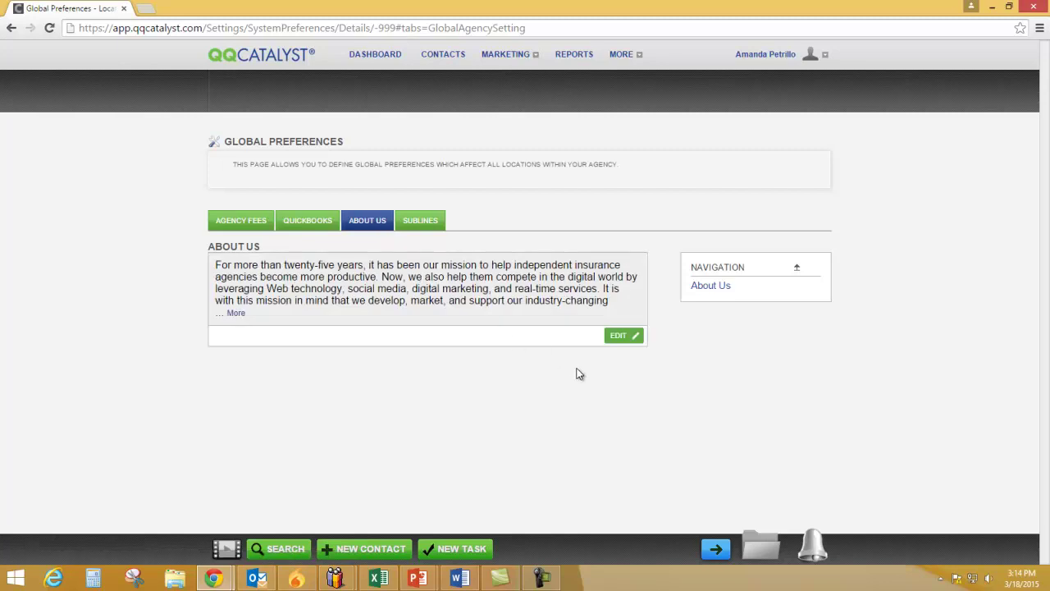
click(622, 338)
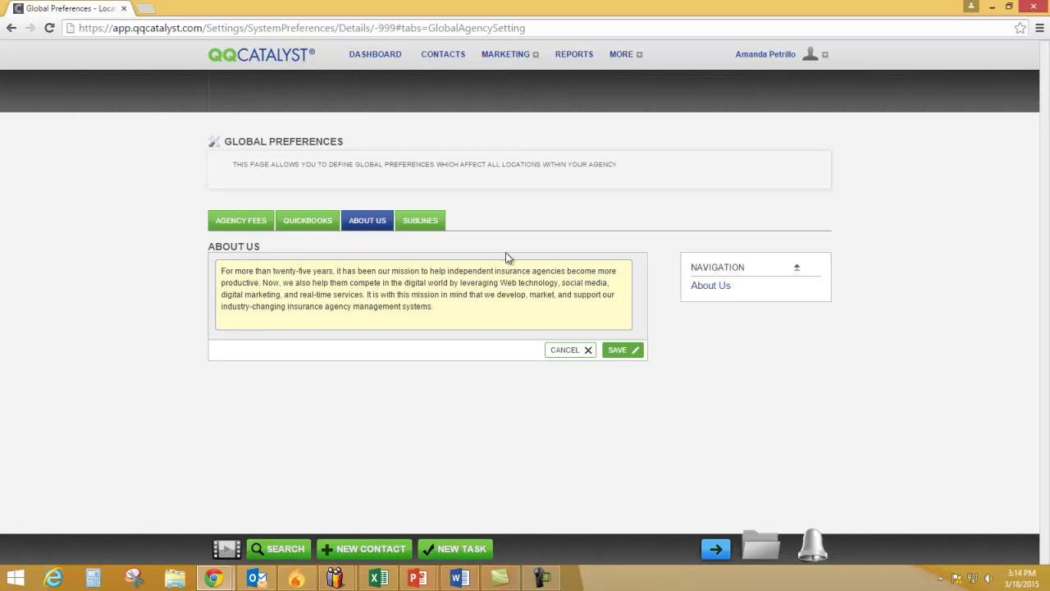
click(622, 353)
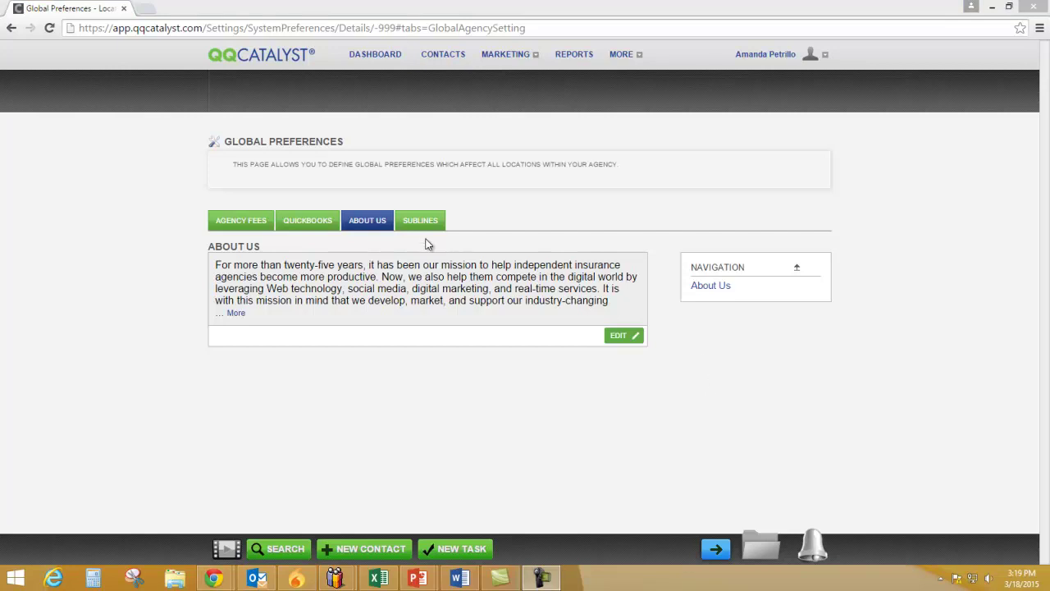
click(427, 225)
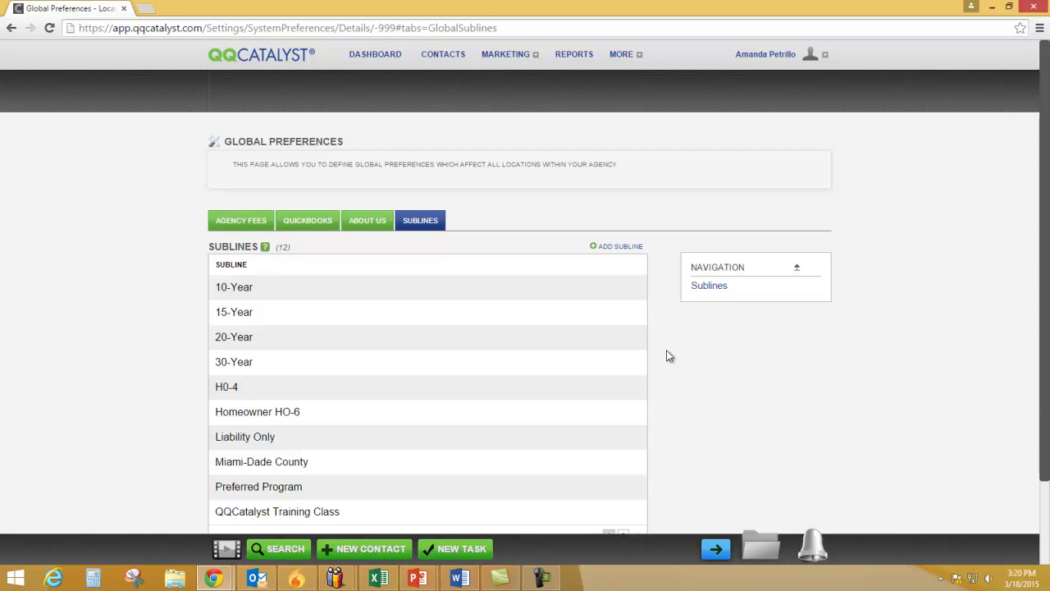
Add a subline named 'Young Driver', bringing the count to 13, and return to the Dashboard
click(614, 249)
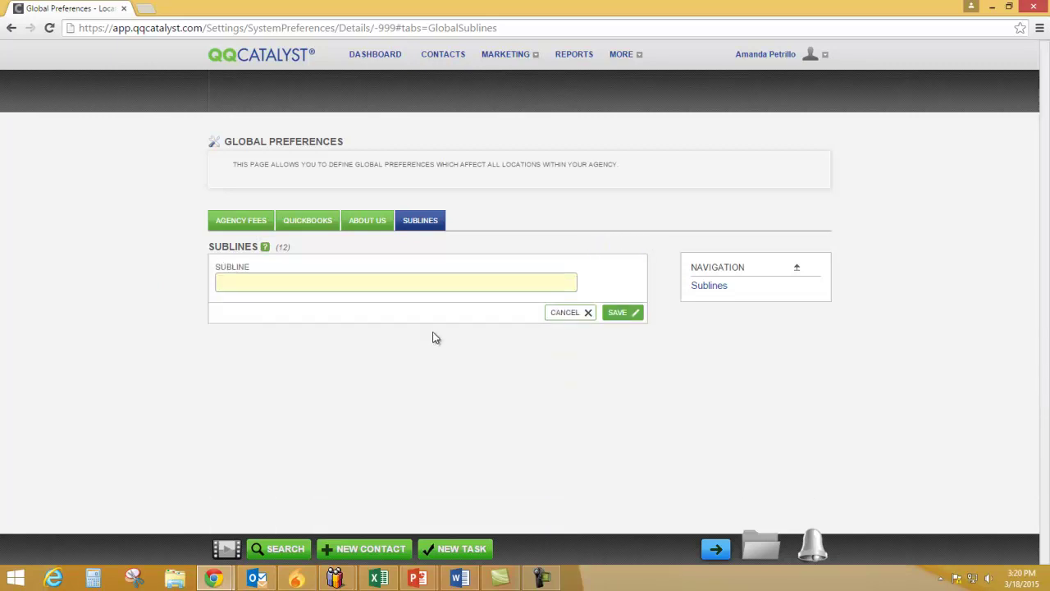
text(Young Driver)
click(616, 314)
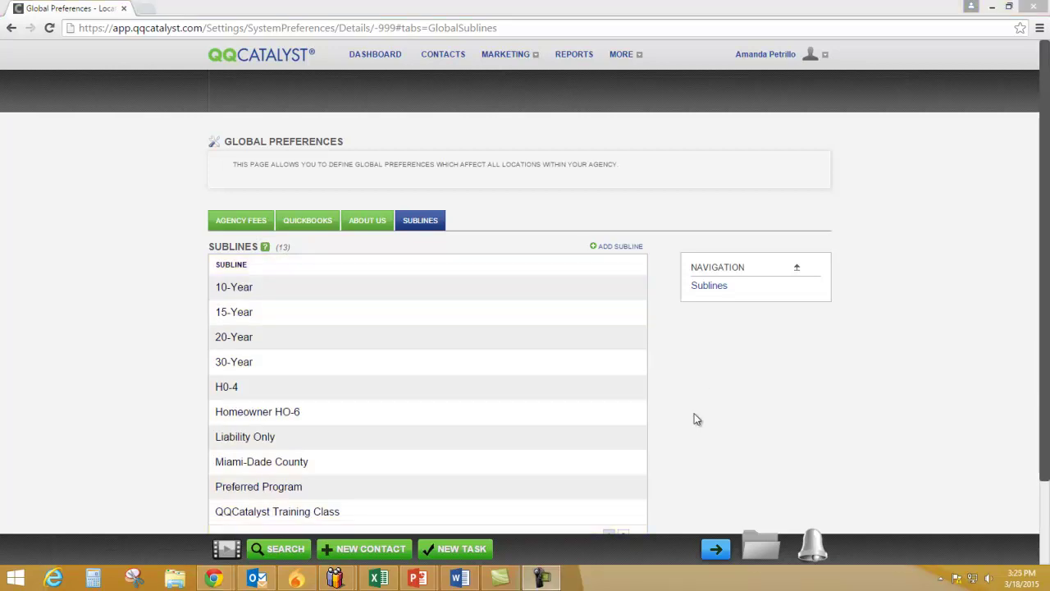
click(392, 55)
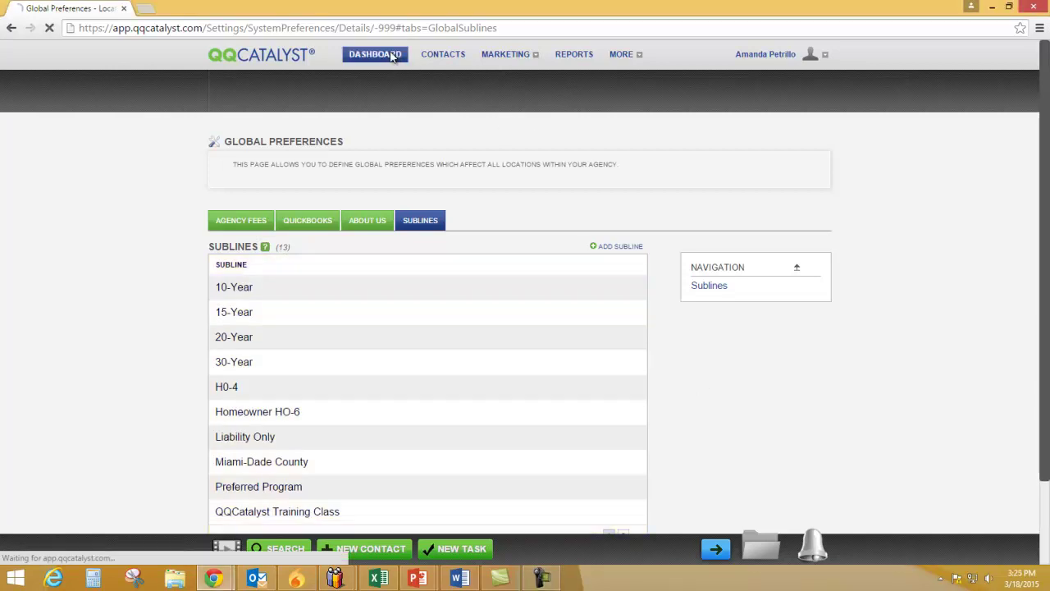